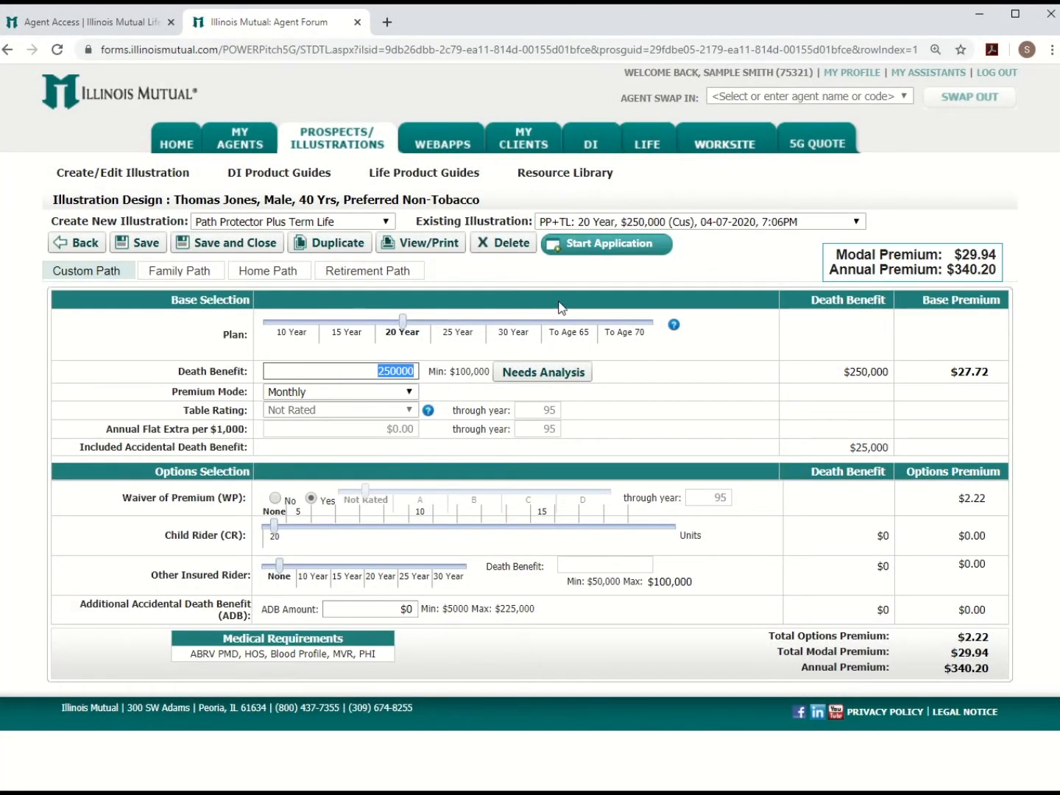
Step: Start a WebApp Traditional (Part A, B, C) application from the illustration
click(563, 251)
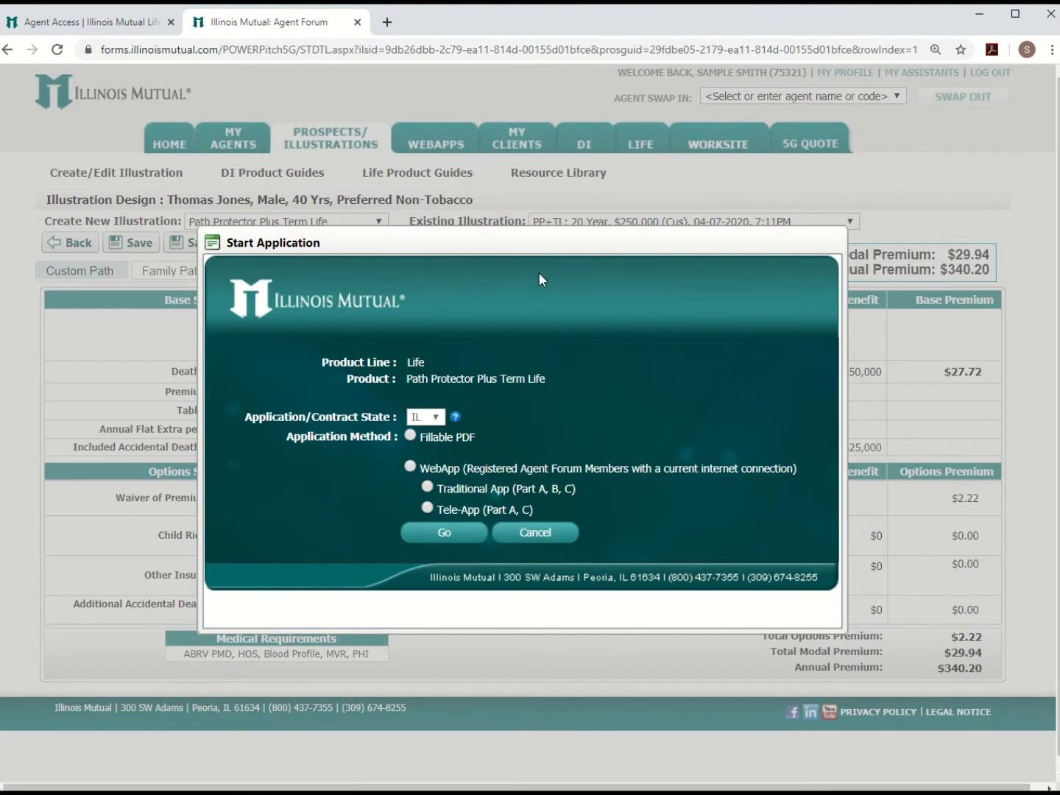
click(410, 466)
click(428, 487)
click(444, 534)
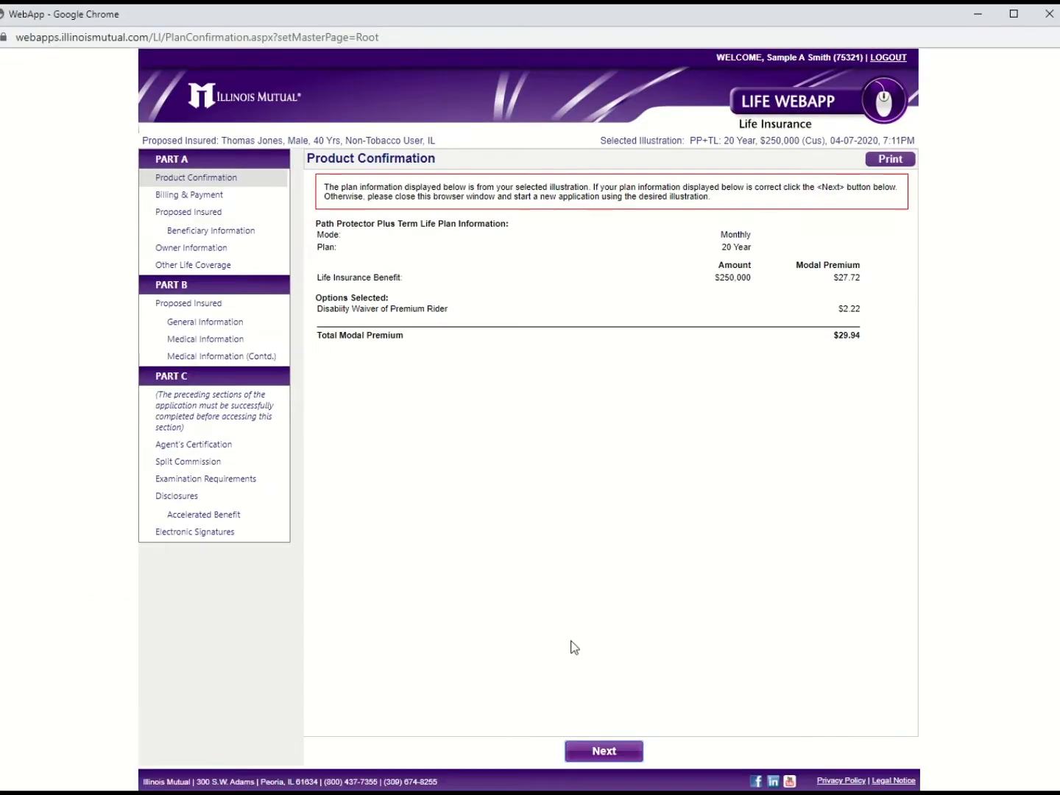
Step: Set billing to Issue Date effective, notices to Insured at Residence, and Cash on Delivery
click(608, 758)
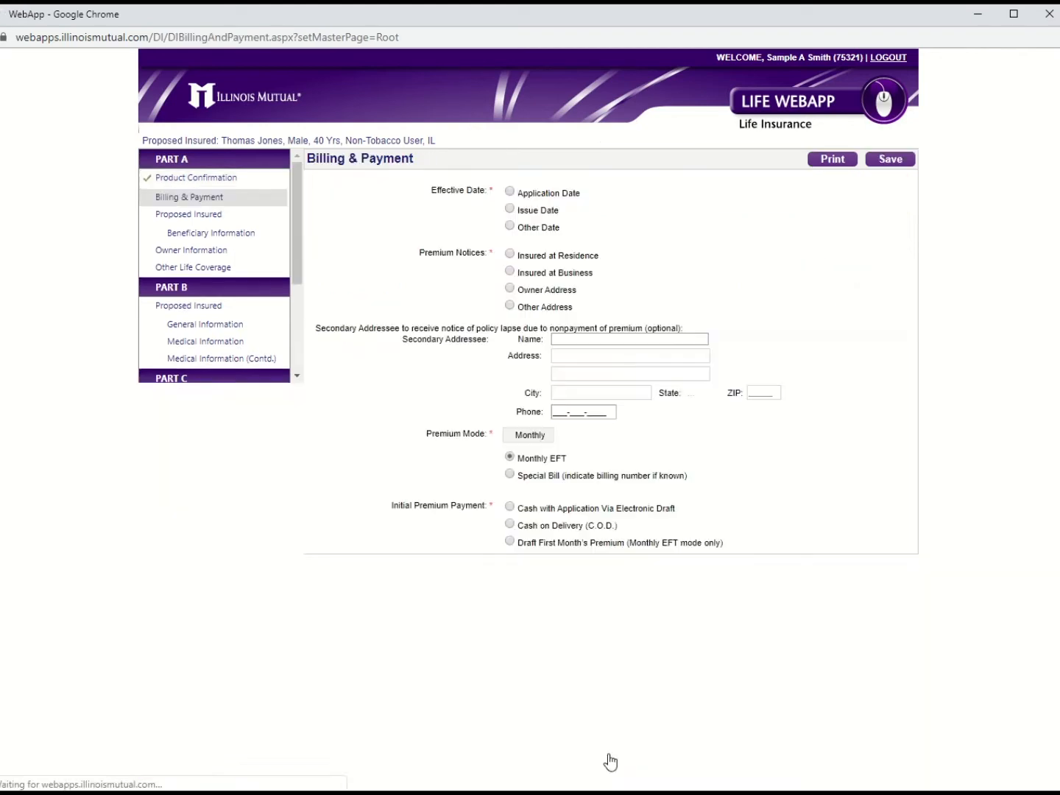
click(509, 209)
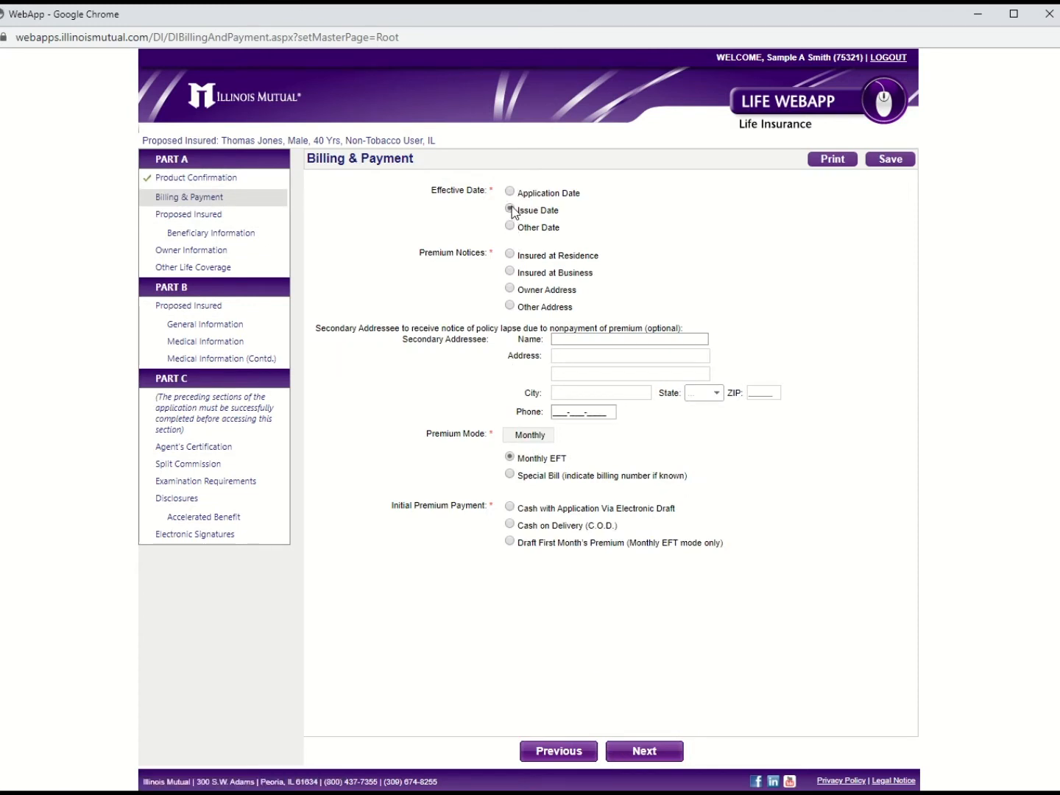
click(510, 254)
click(510, 524)
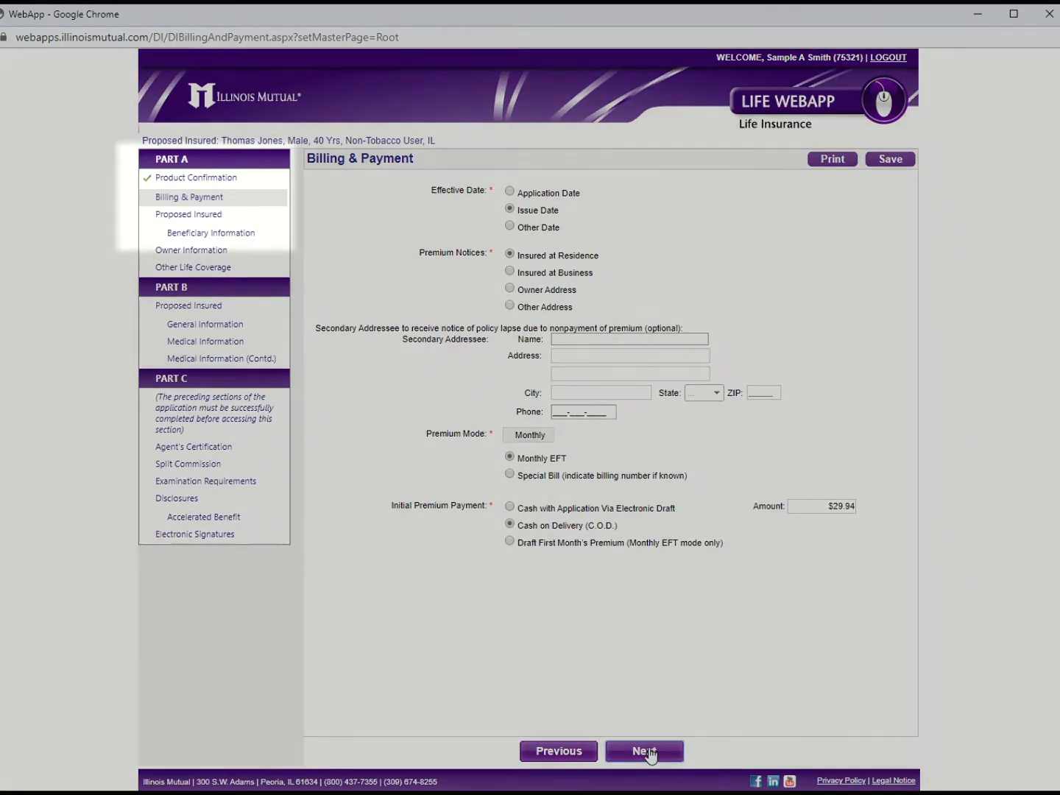
click(646, 751)
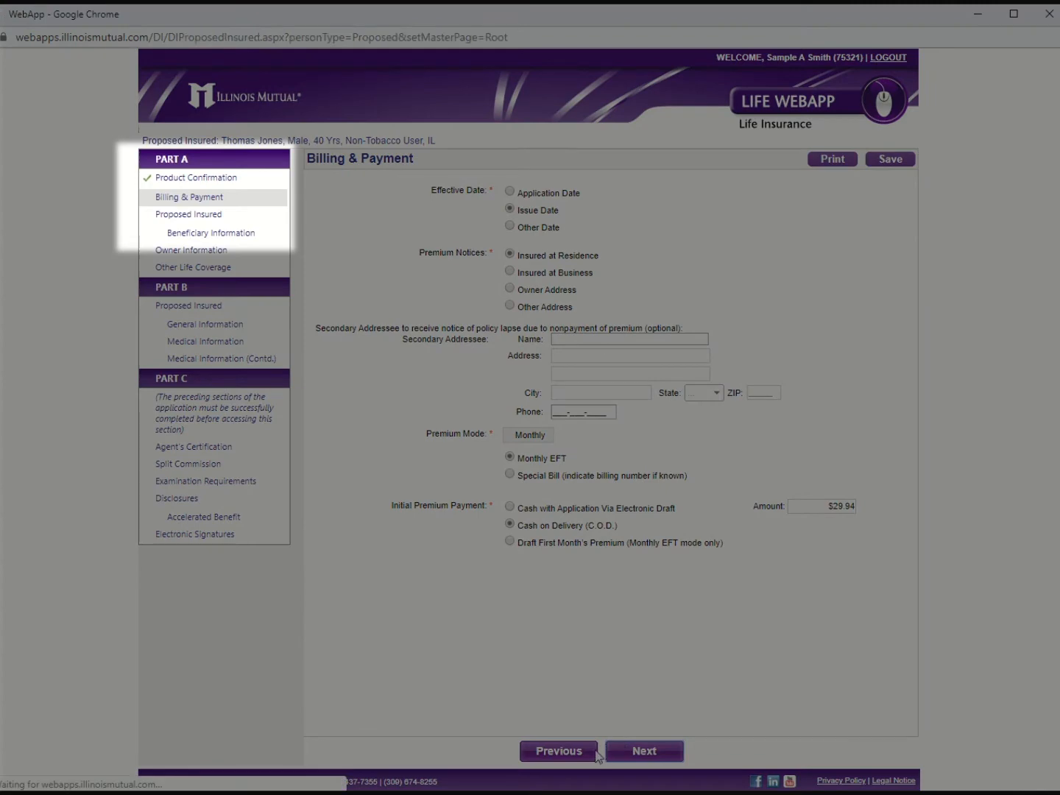
Step: Enter the insured's street address, city, state IL and ZIP code
click(546, 231)
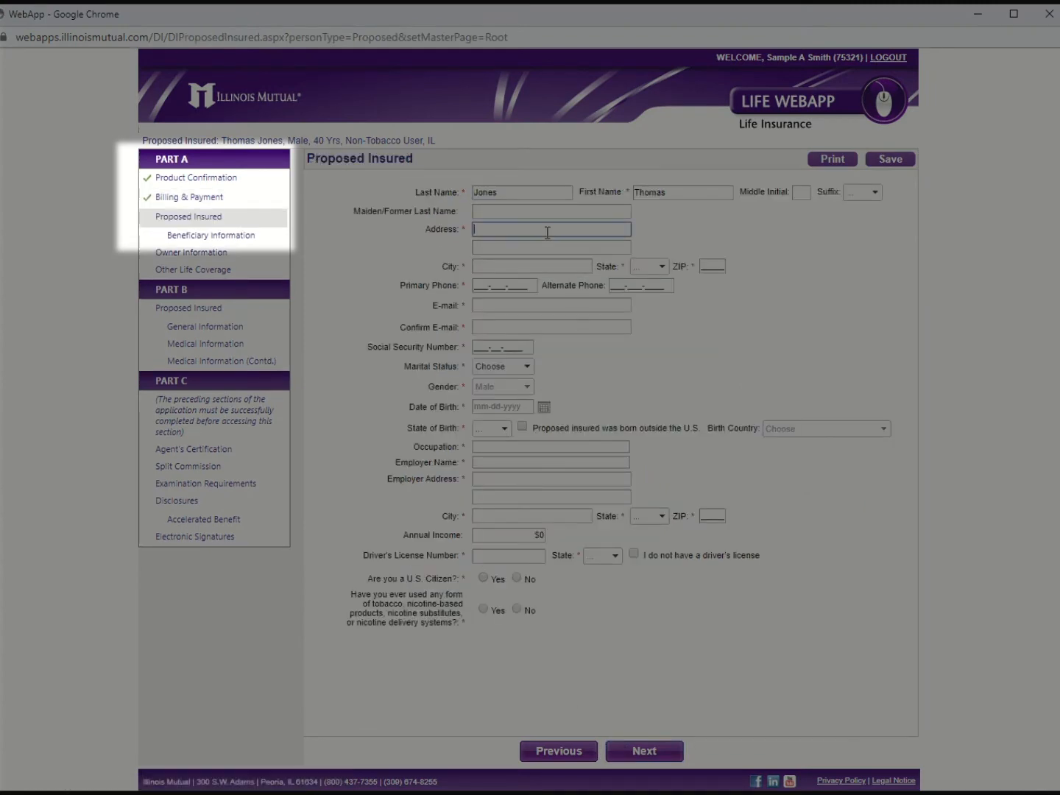
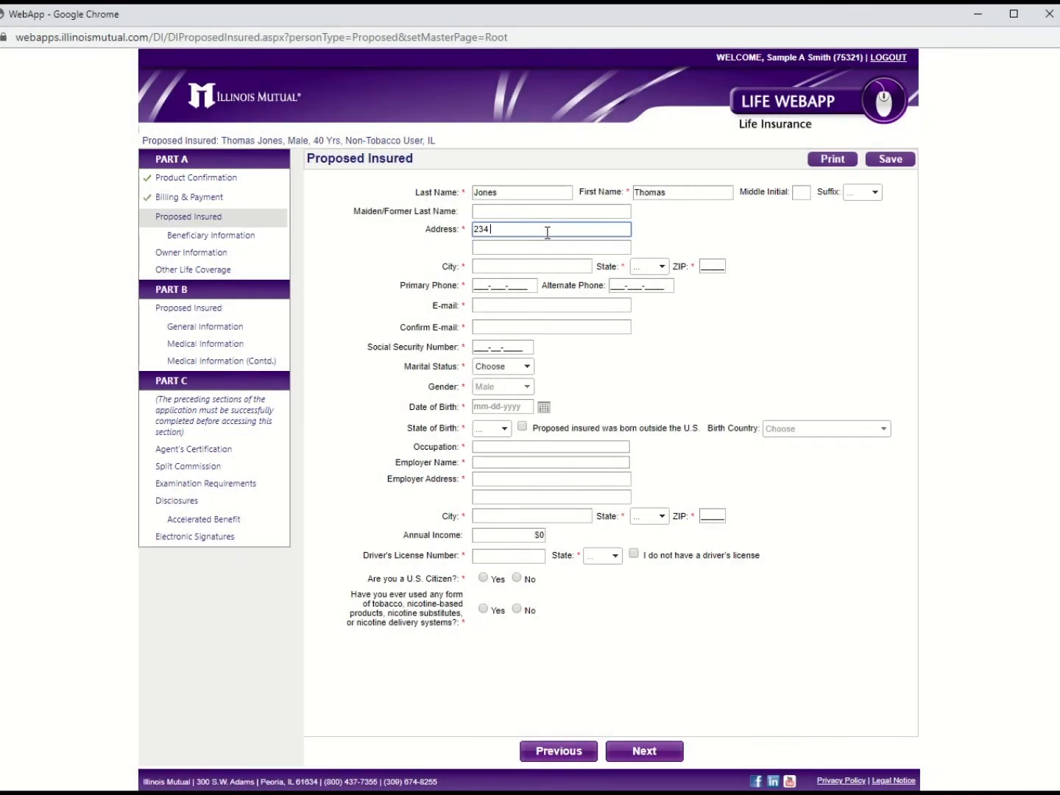
click(530, 266)
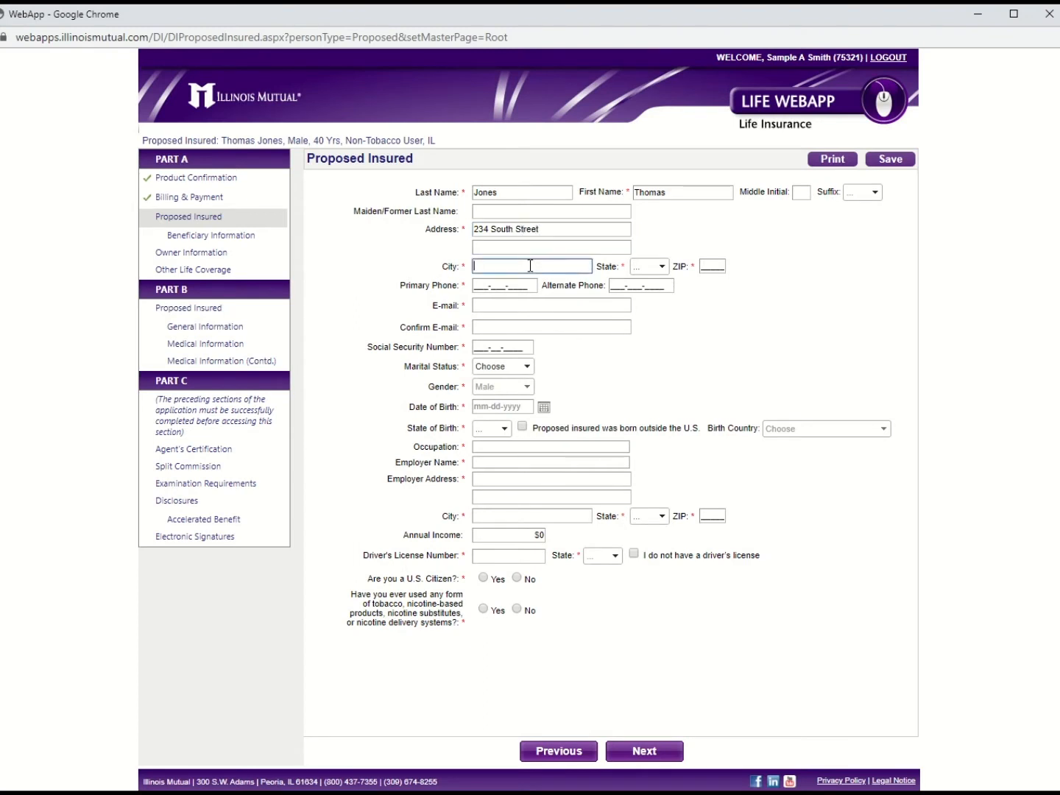
text(Peoria)
click(663, 270)
scroll(646, 412, down, 2)
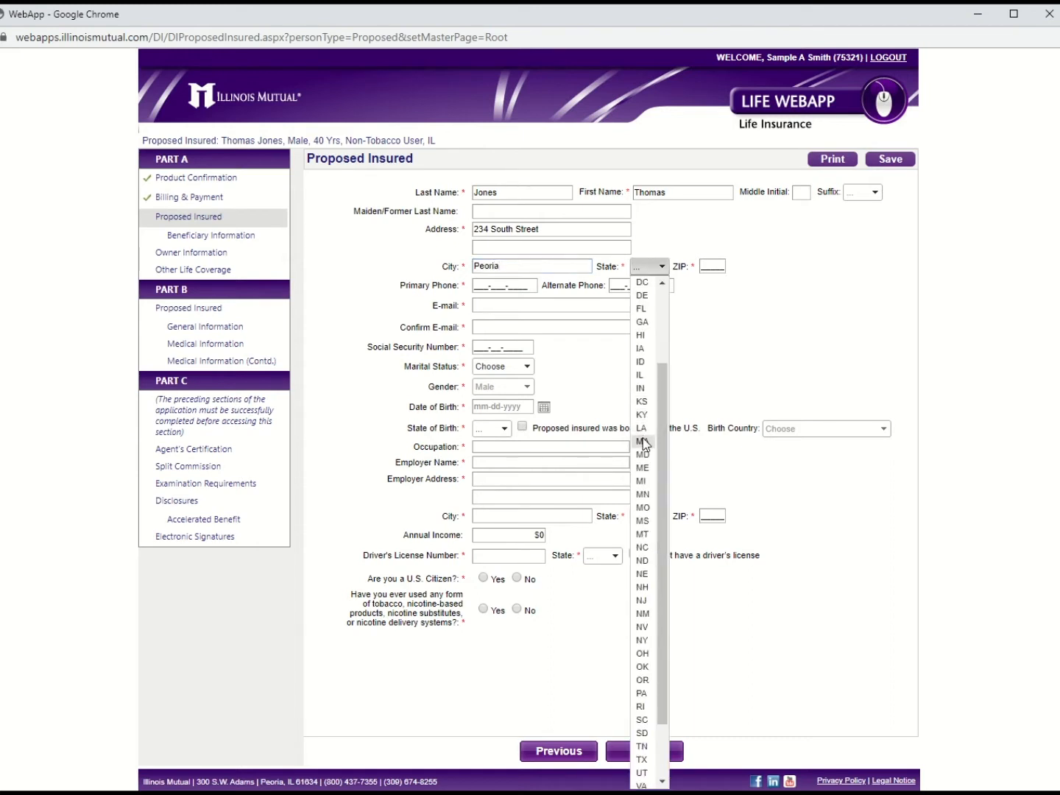
click(642, 377)
click(705, 266)
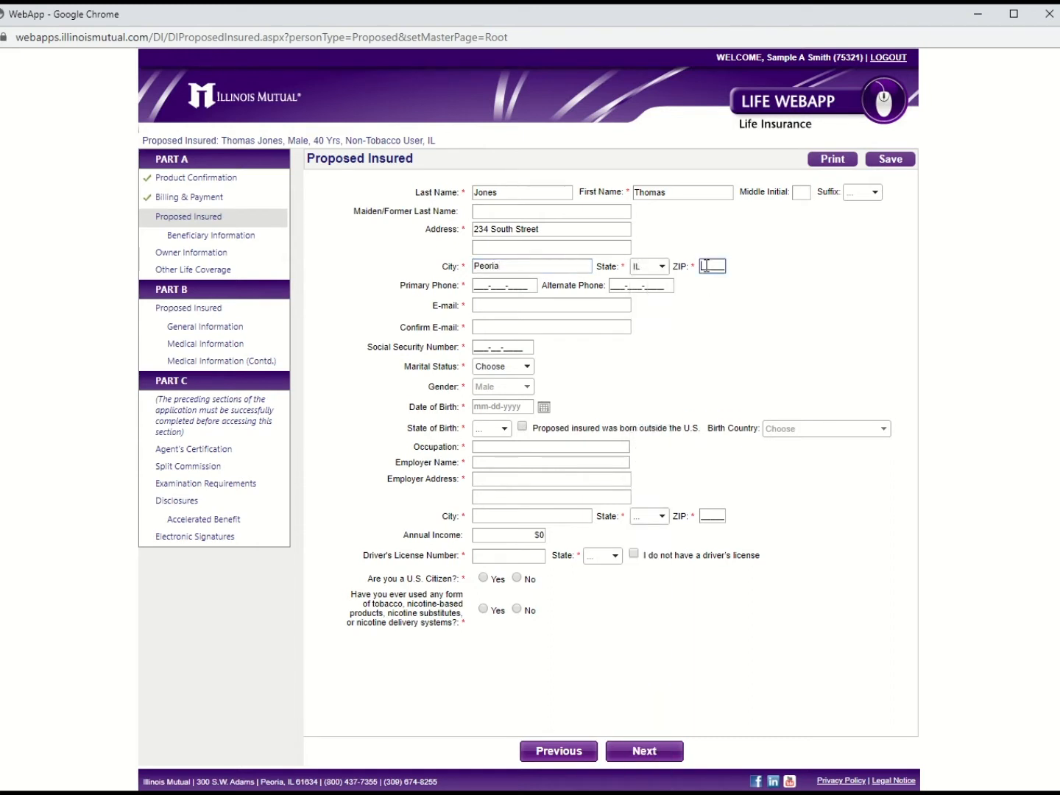
text(61)
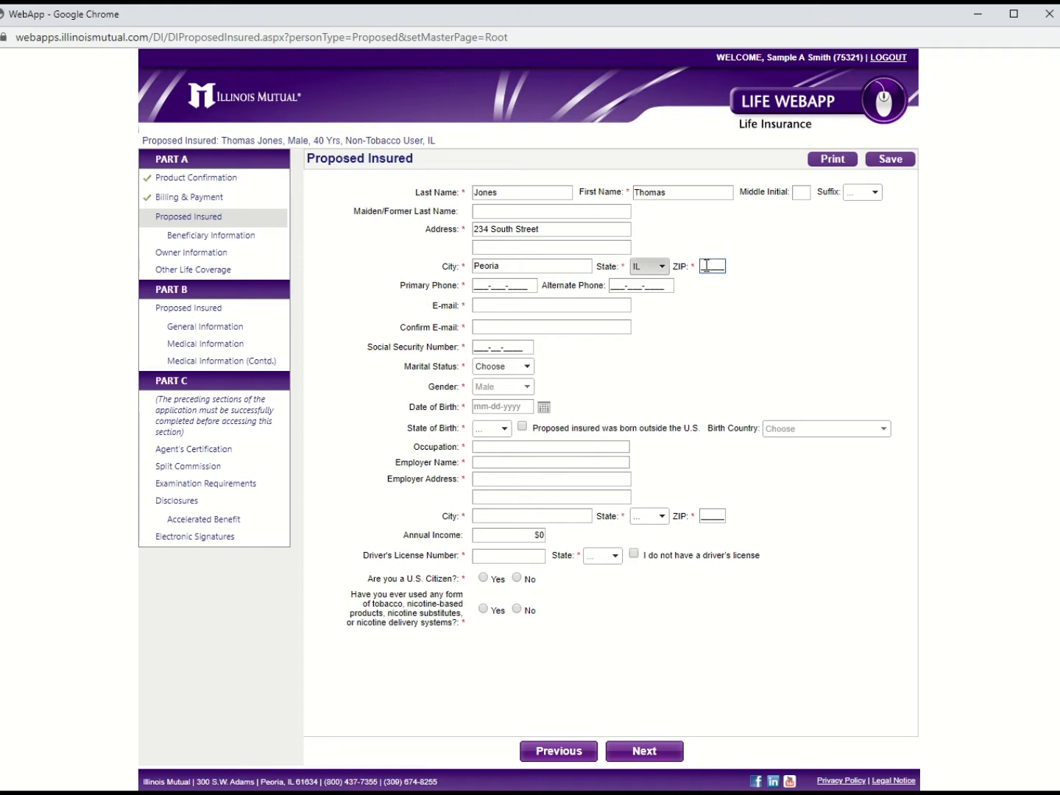
click(706, 266)
text(6)
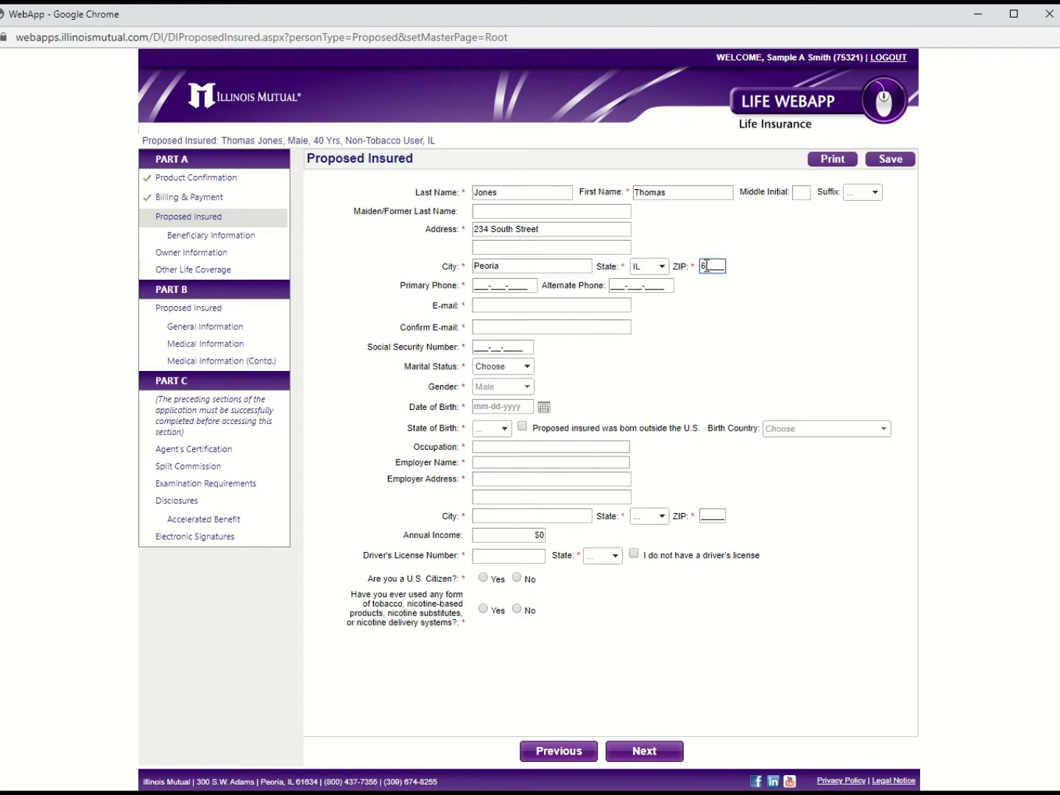
text(1634)
Step: Add the insured's primary phone number and missing date of birth, then continue to beneficiaries
click(477, 286)
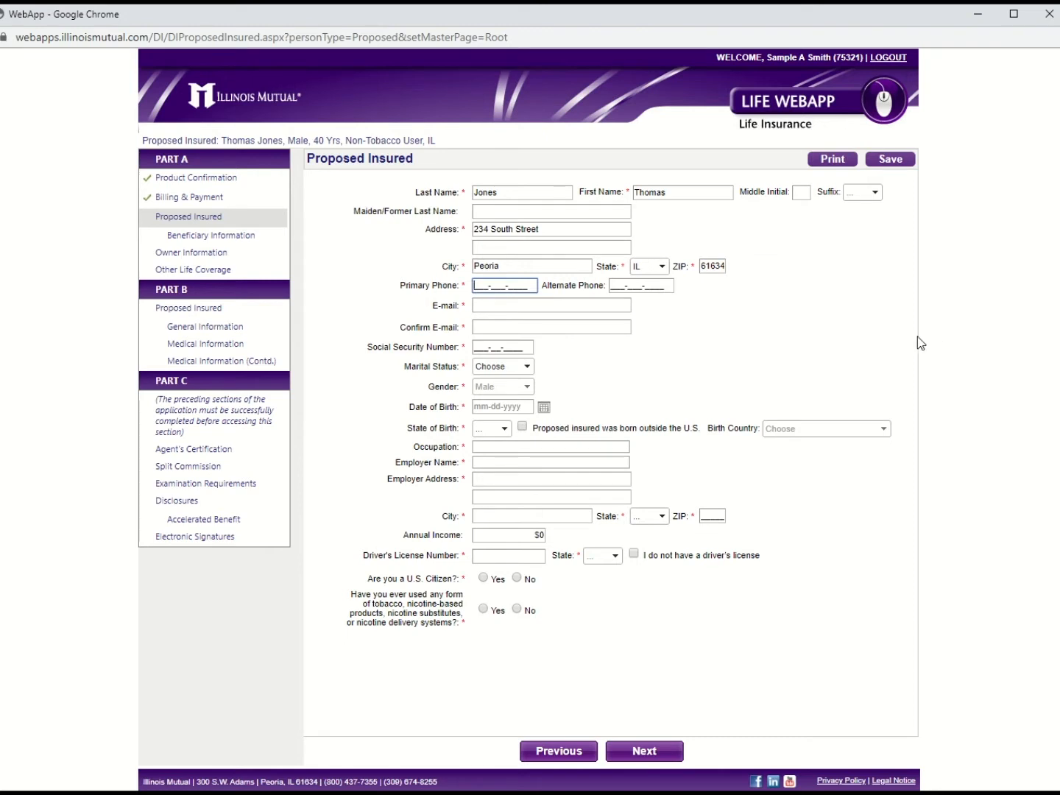
text(800)
key(BackSpace)
key(BackSpace)
key(BackSpace)
text(3091)
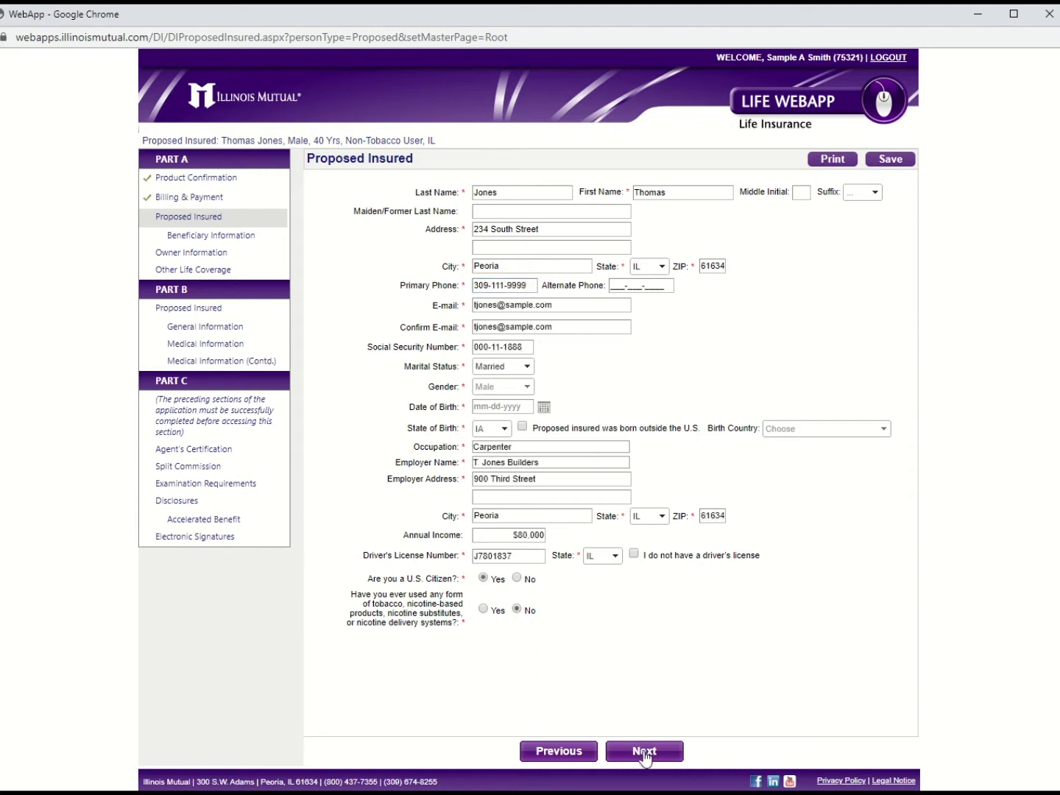
click(644, 752)
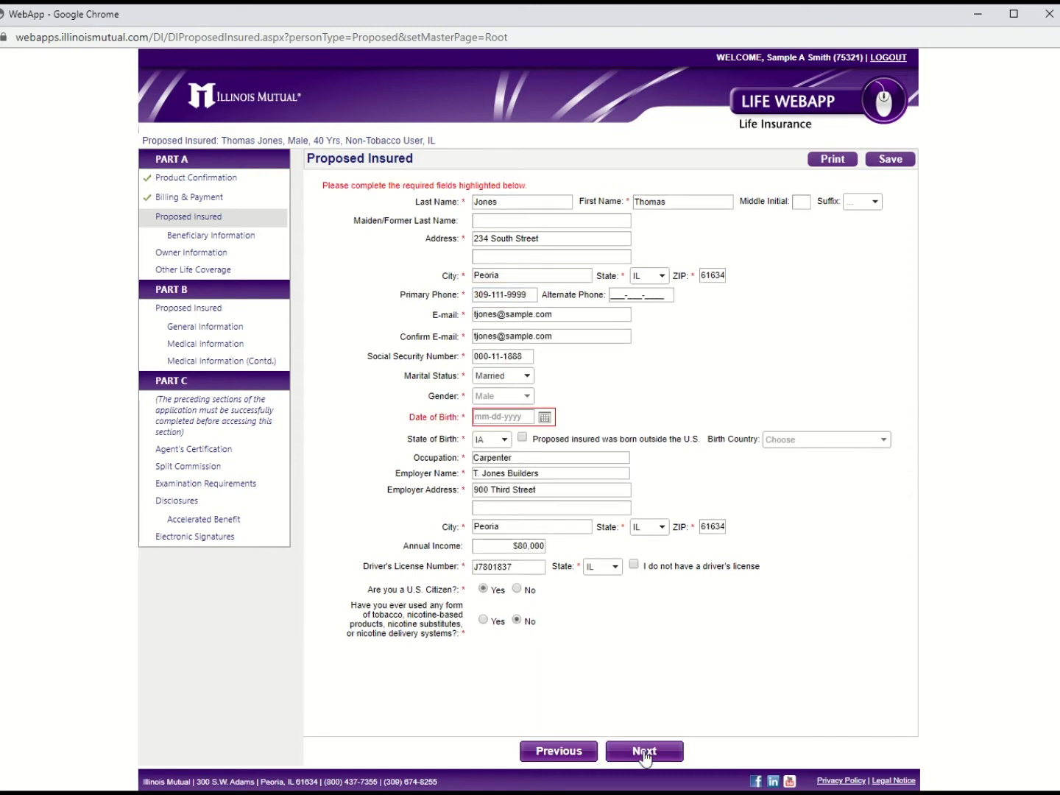
click(492, 418)
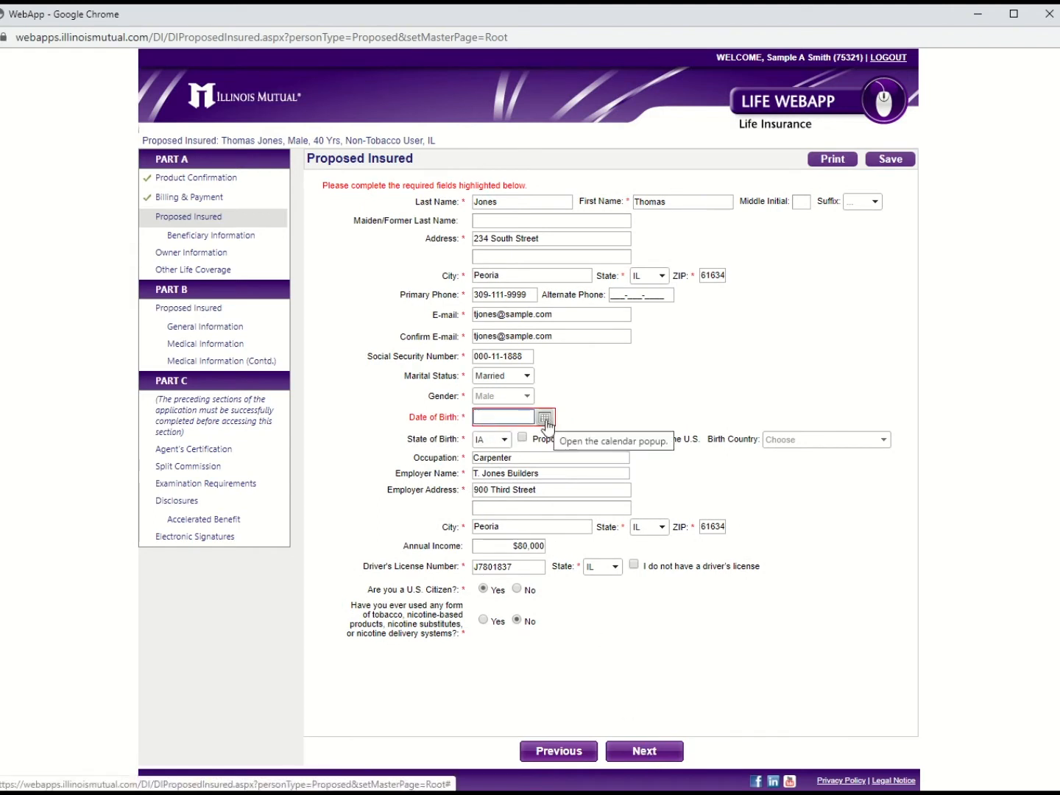
text(2/2/1098)
key(BackSpace)
key(BackSpace)
key(BackSpace)
text(980)
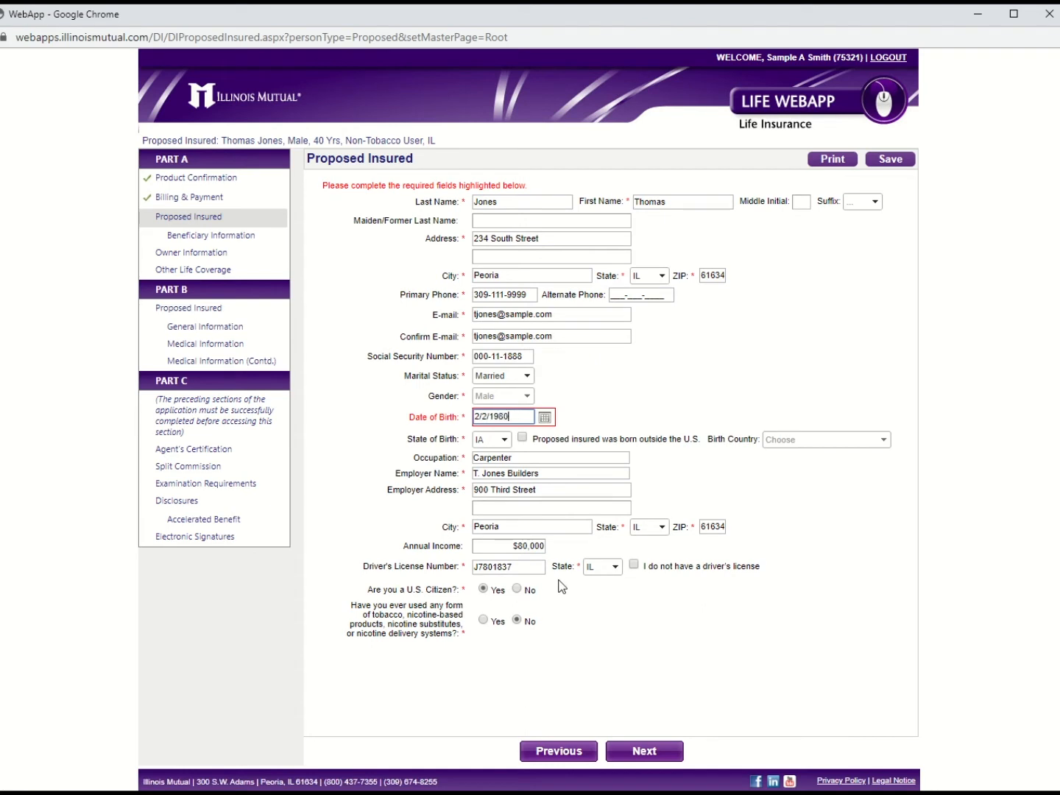
click(594, 649)
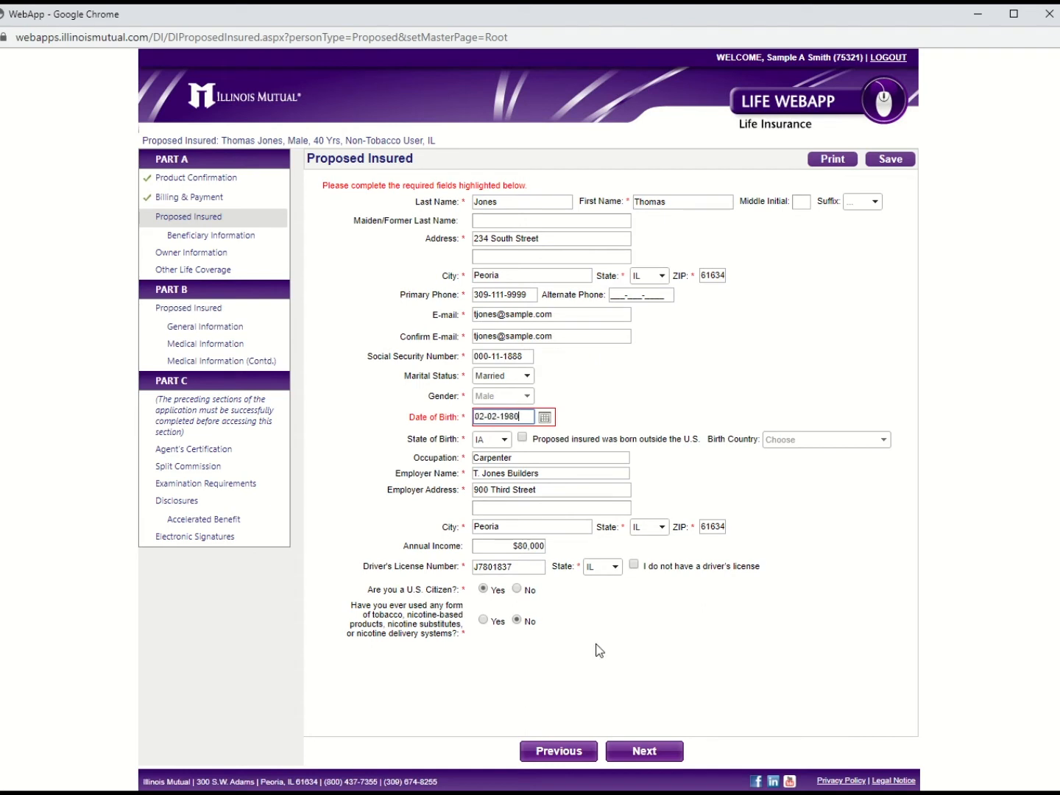
click(645, 752)
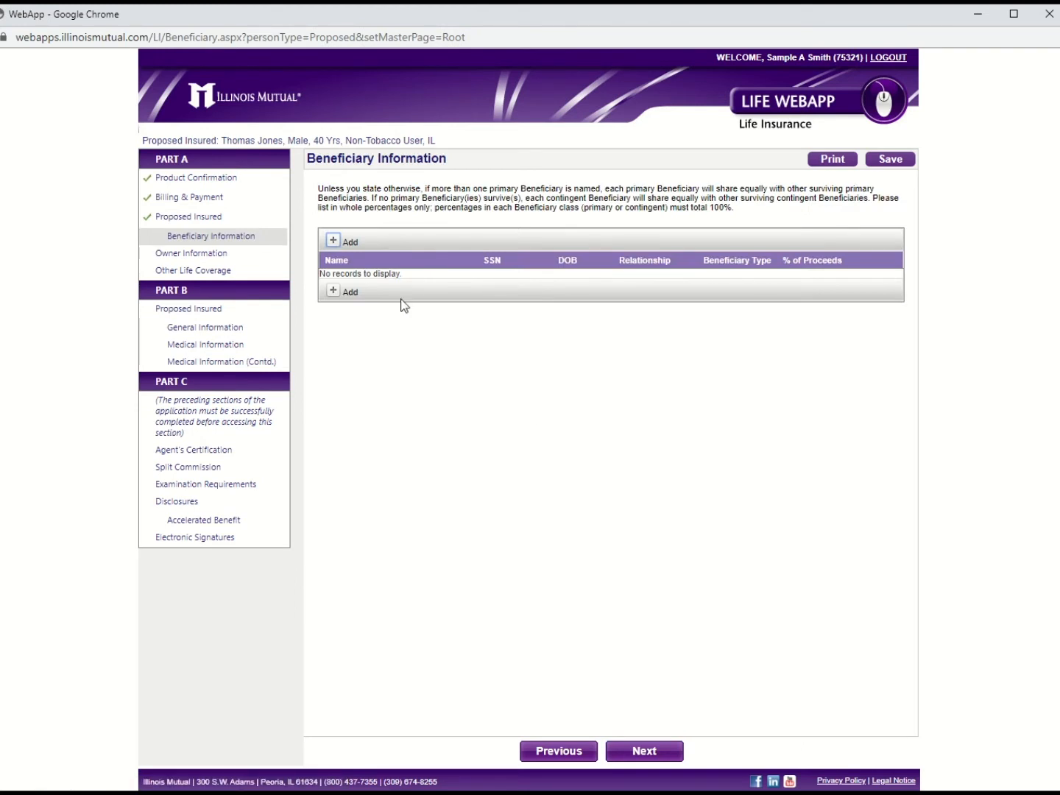
Step: Save the spouse as the 100% primary beneficiary
click(332, 242)
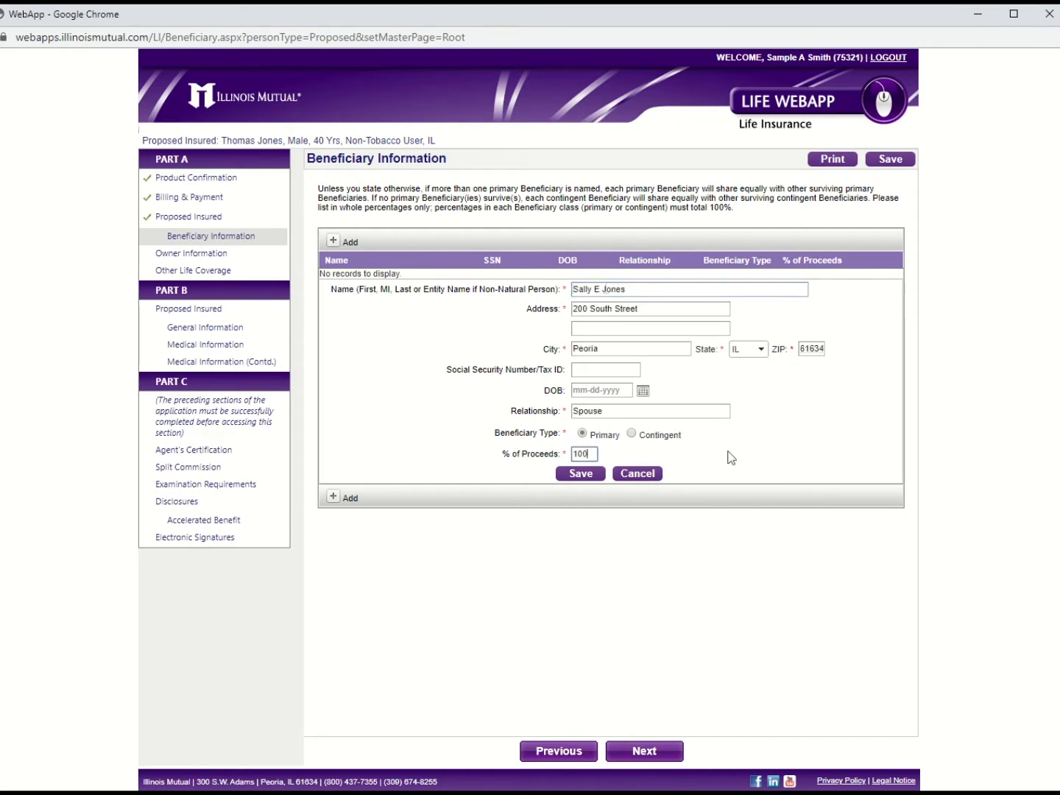
click(581, 476)
click(635, 751)
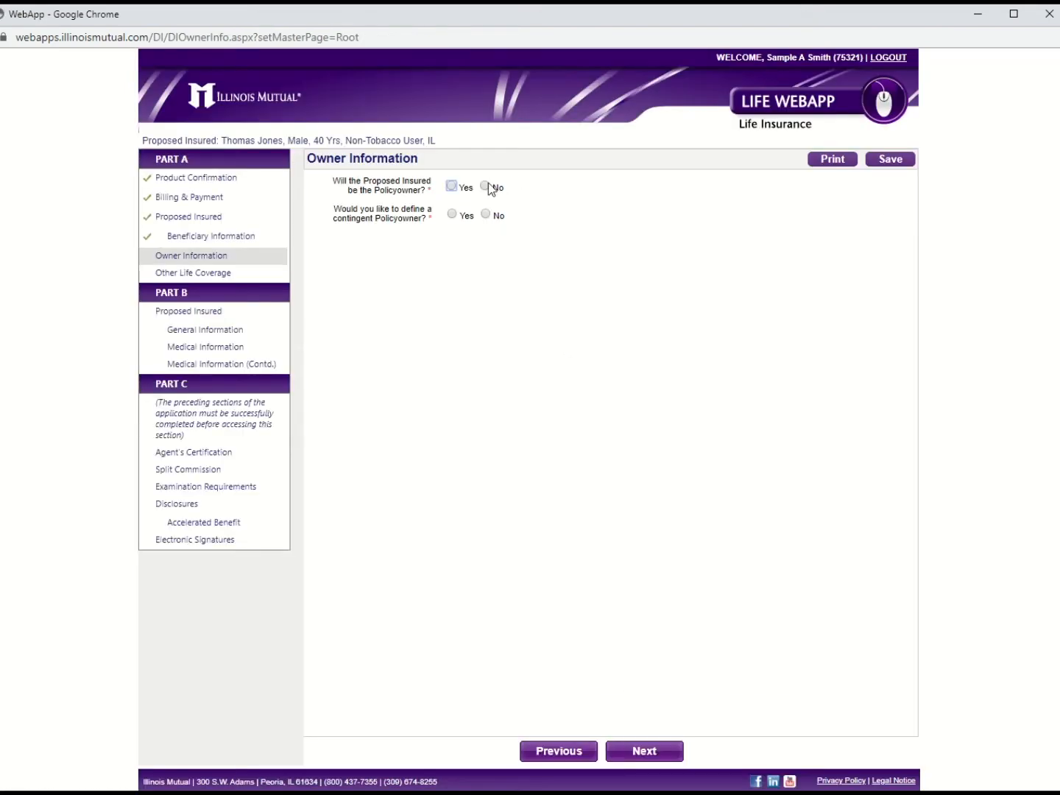
Step: Make the insured the policyowner with no contingent owner
click(451, 186)
click(485, 214)
click(661, 752)
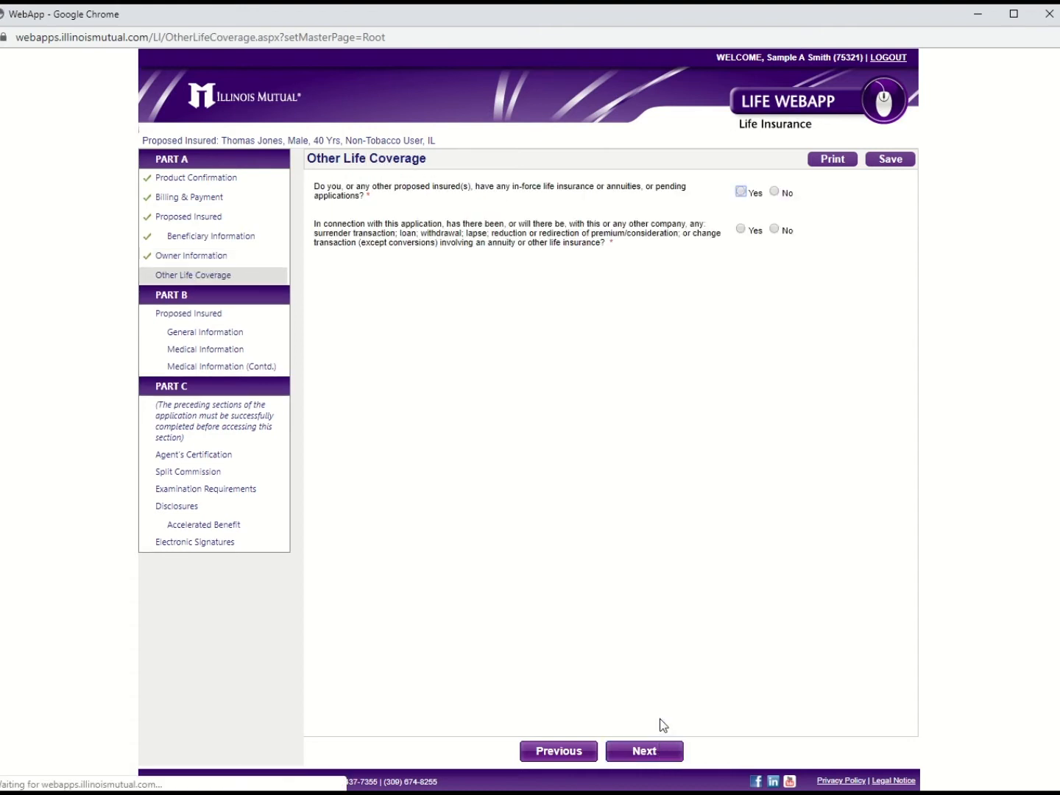
Step: Answer No to other in-force coverage and to replacement questions
click(773, 191)
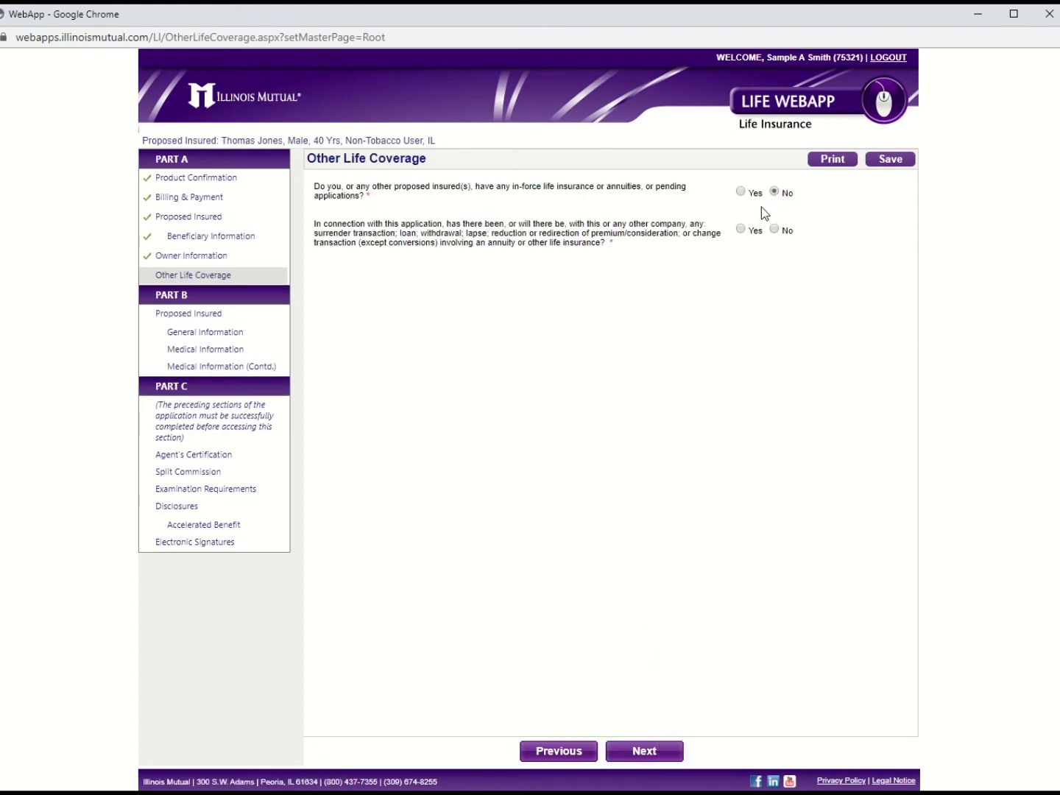
click(774, 228)
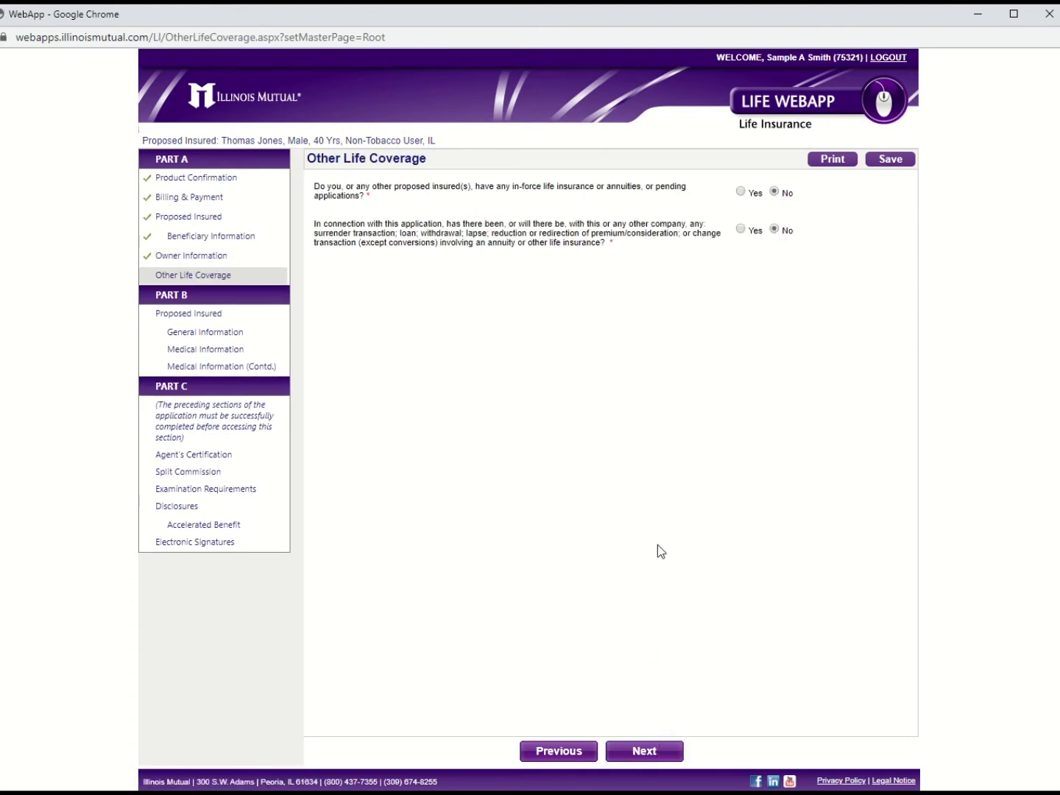
click(658, 750)
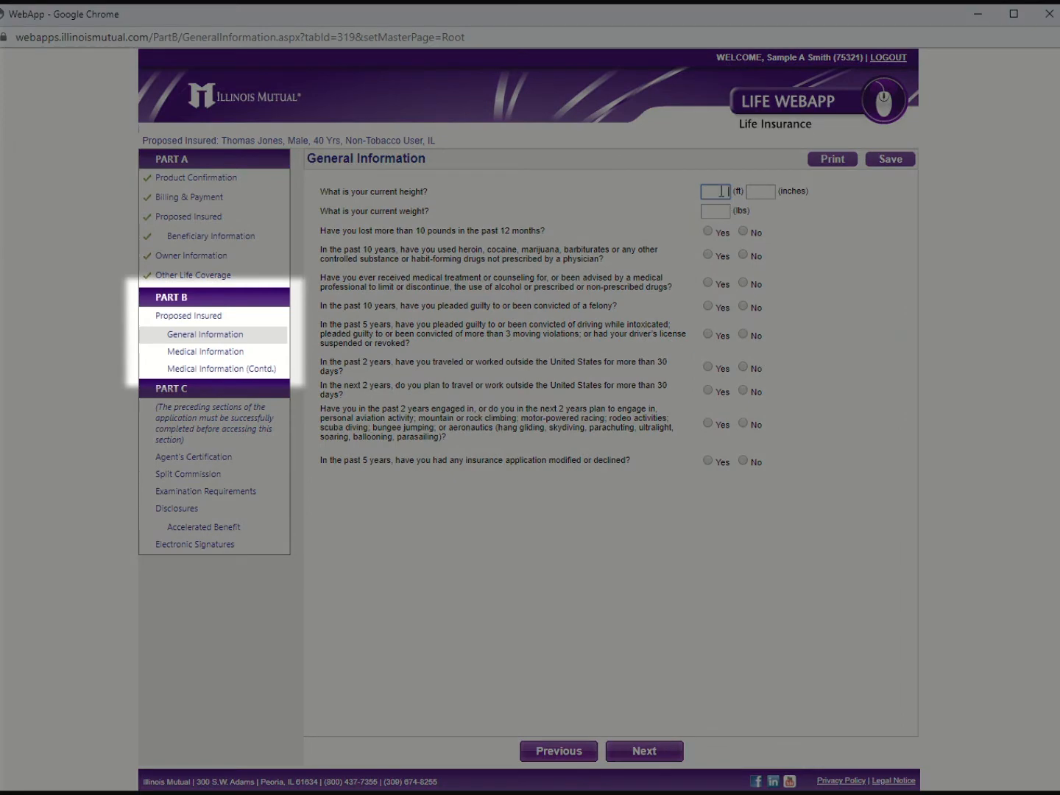
Step: Enter height 6 ft 0 in and weight 187 lbs
text(6)
click(758, 193)
text(0)
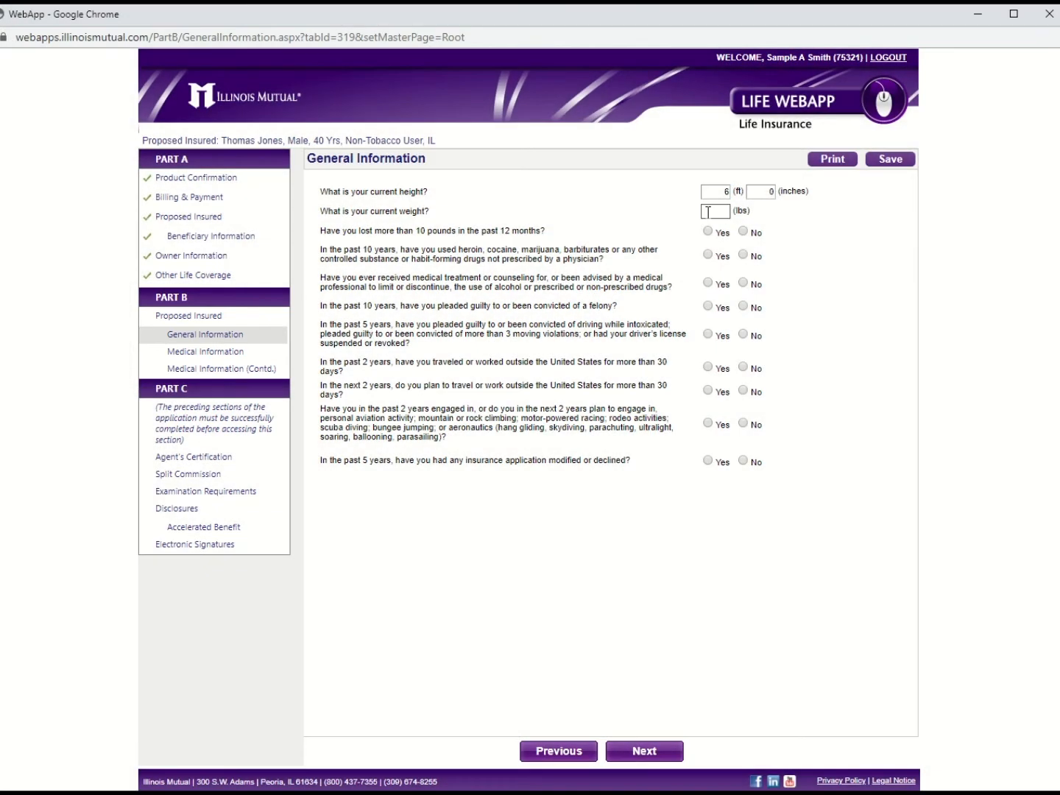
click(708, 212)
text(187)
click(849, 285)
Step: Answer No to all eight general-information questions, from weight loss to insurance declined
click(743, 232)
click(744, 255)
click(744, 283)
click(743, 308)
click(743, 334)
click(743, 368)
click(743, 424)
click(744, 461)
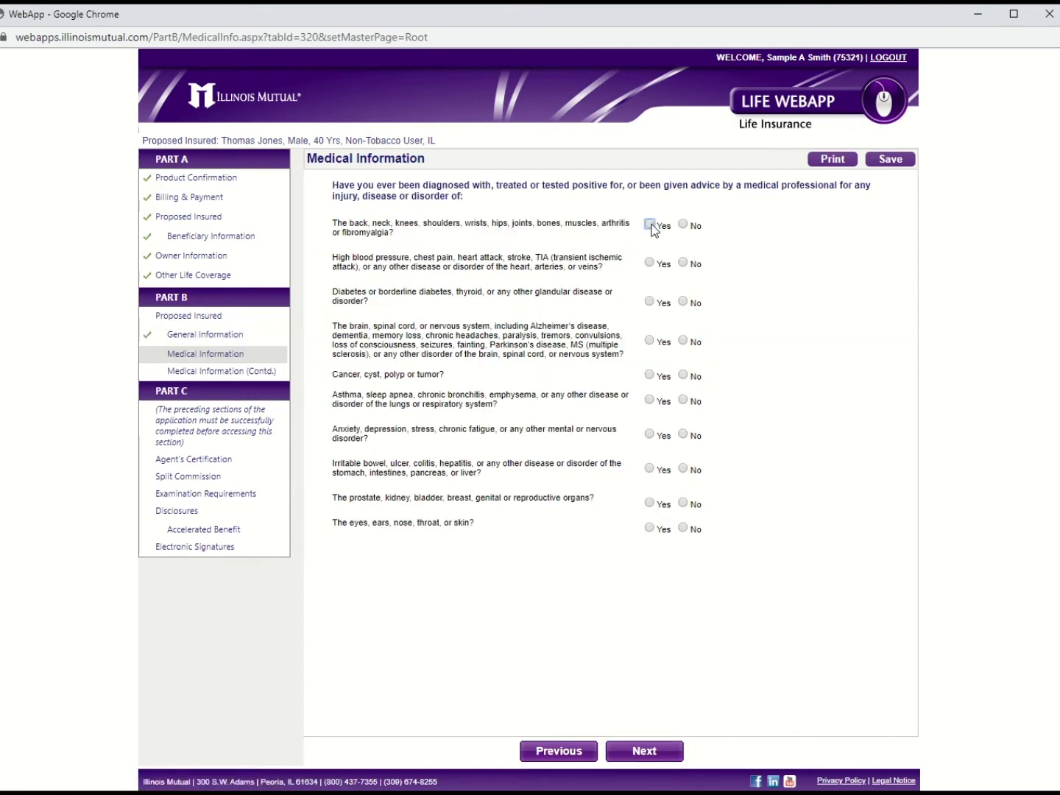
Step: Report a bones condition: Fractured Bone, Tibia in left leg, first seen March 2018
click(651, 226)
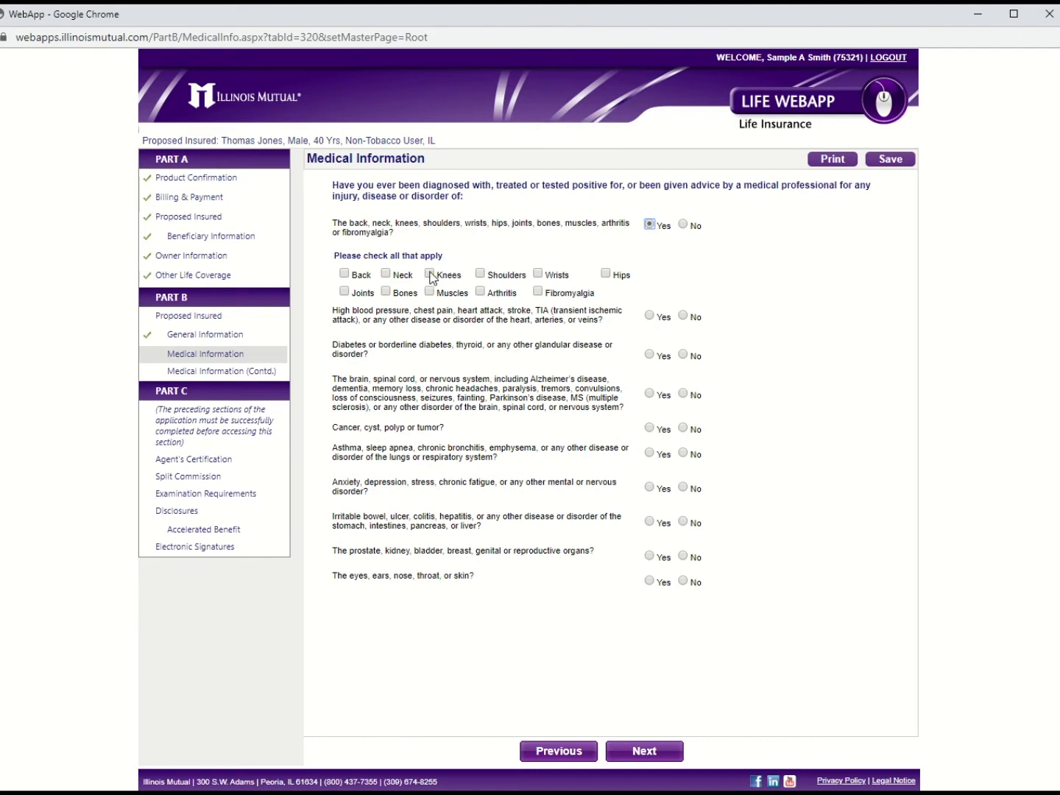
click(386, 291)
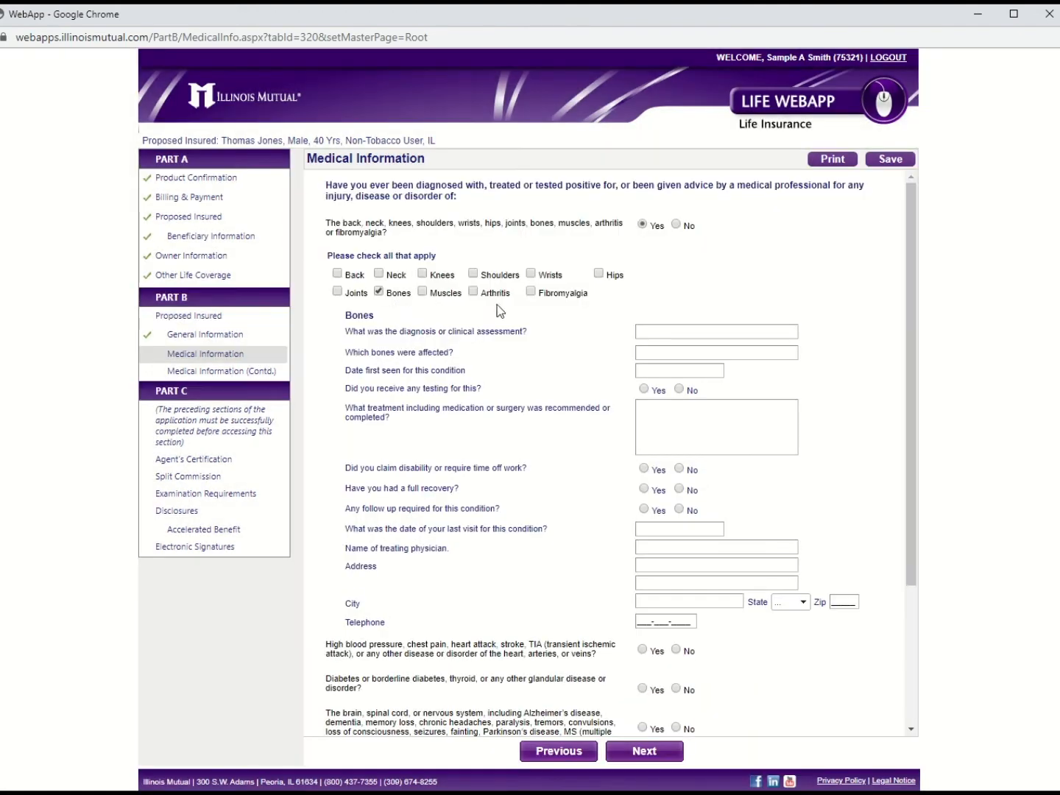
click(662, 332)
text(Fracture)
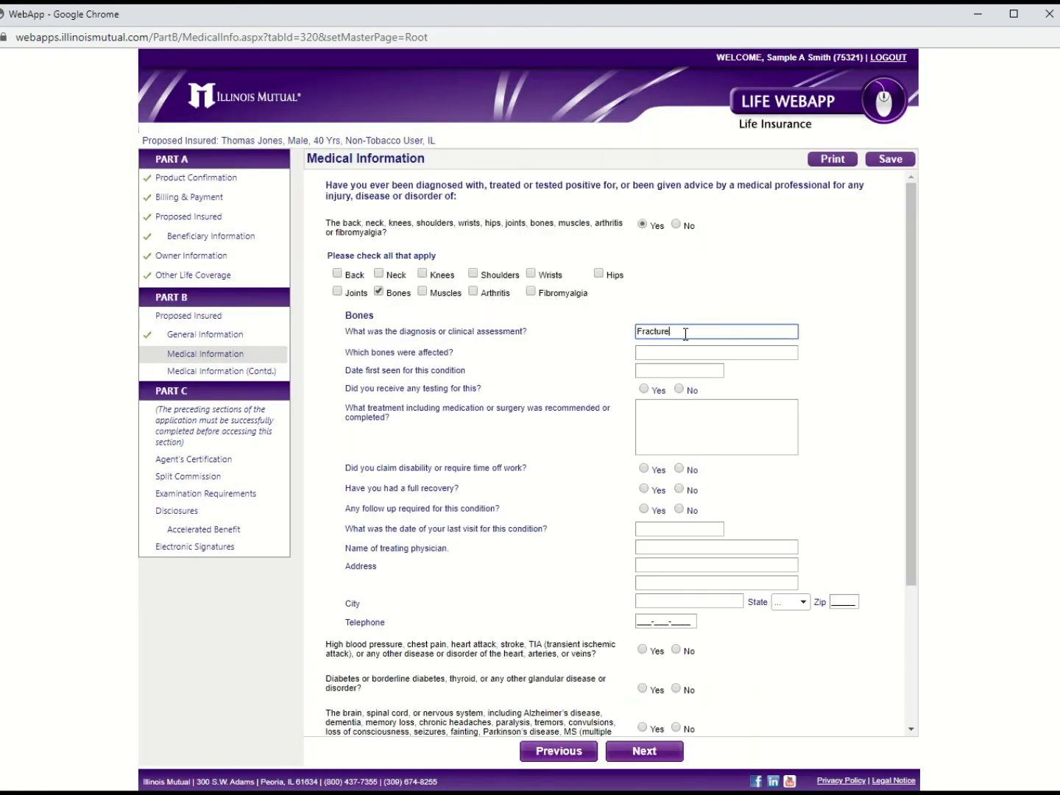
text(d Bone)
key(Tab)
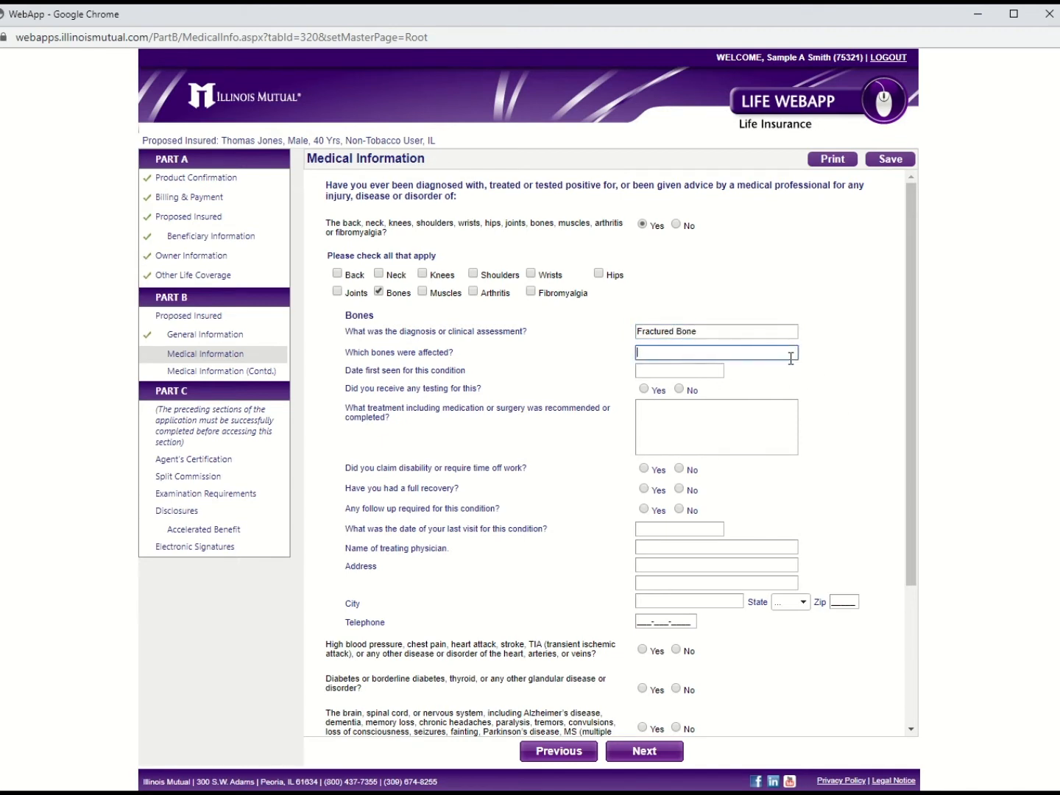
text(Tibia in left leg)
click(713, 371)
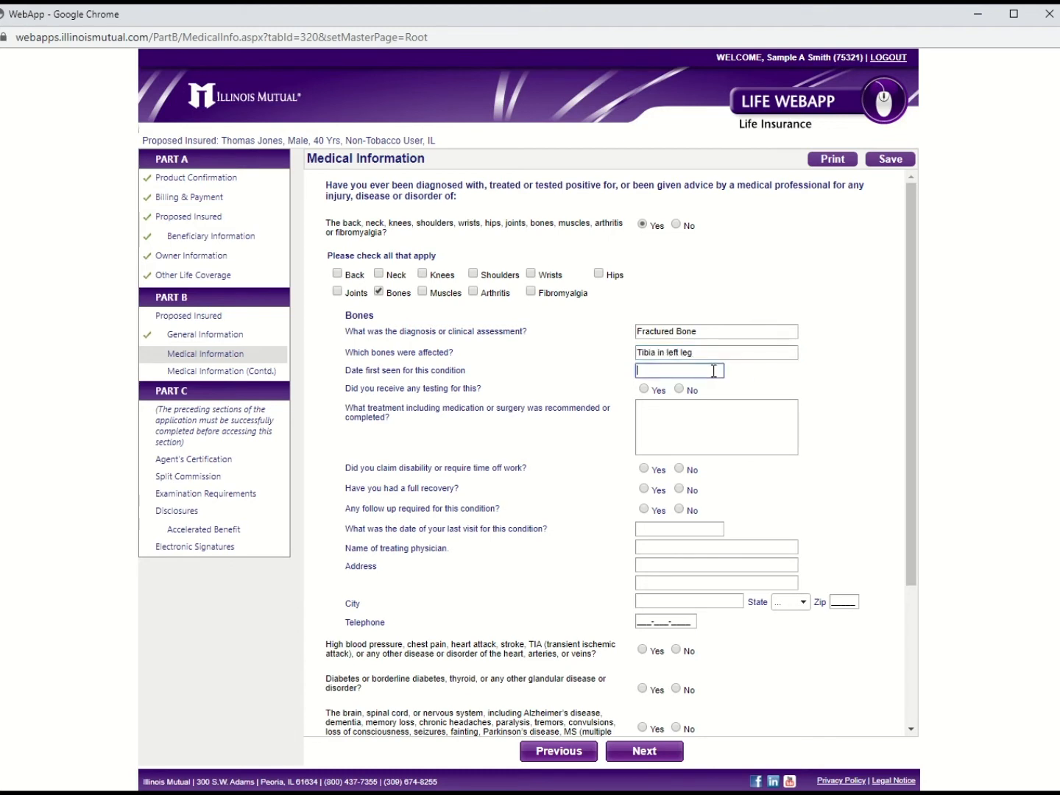
text(March 2018)
Step: Describe the March 19, 2018 X-ray result and 8-week cast treatment
click(645, 387)
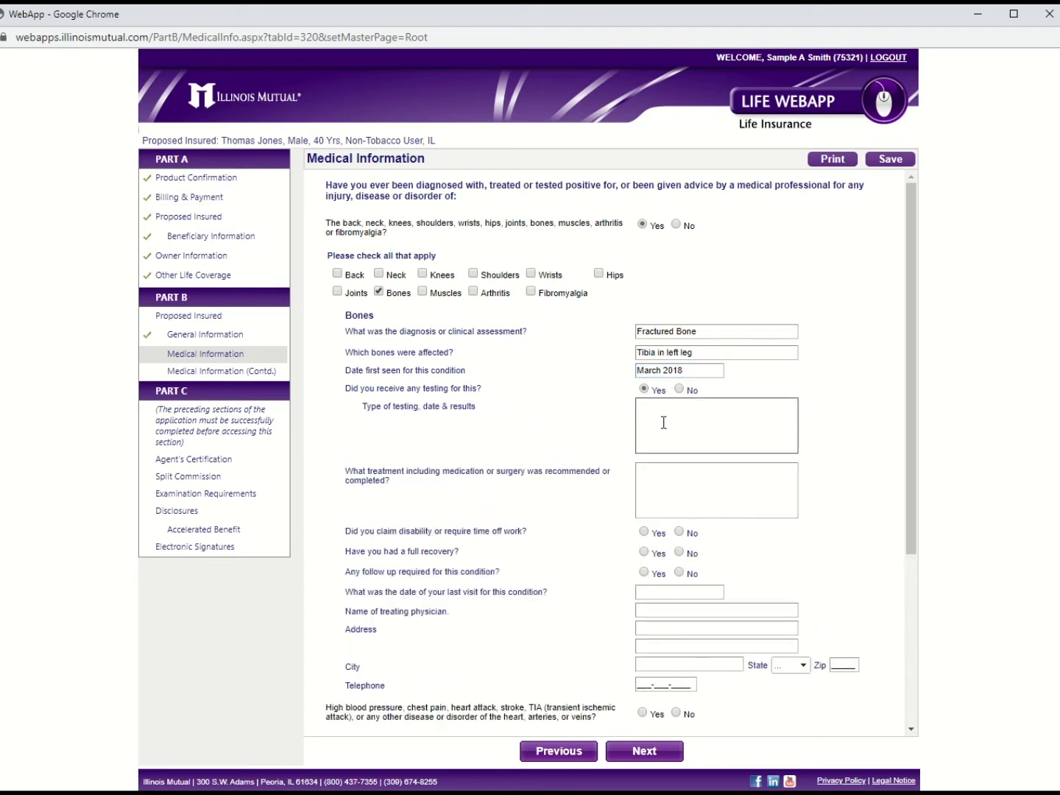
click(663, 421)
text(Xray)
text(on March 19,)
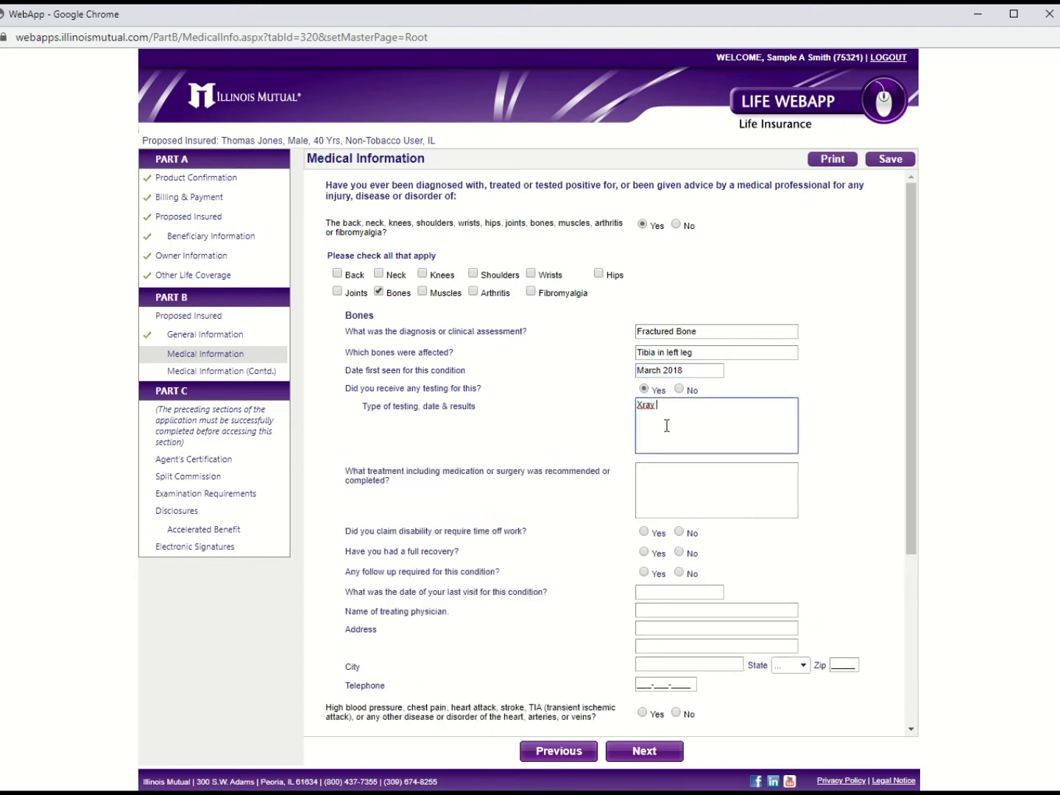
text( 2018, test showed slight fracture in left tibia)
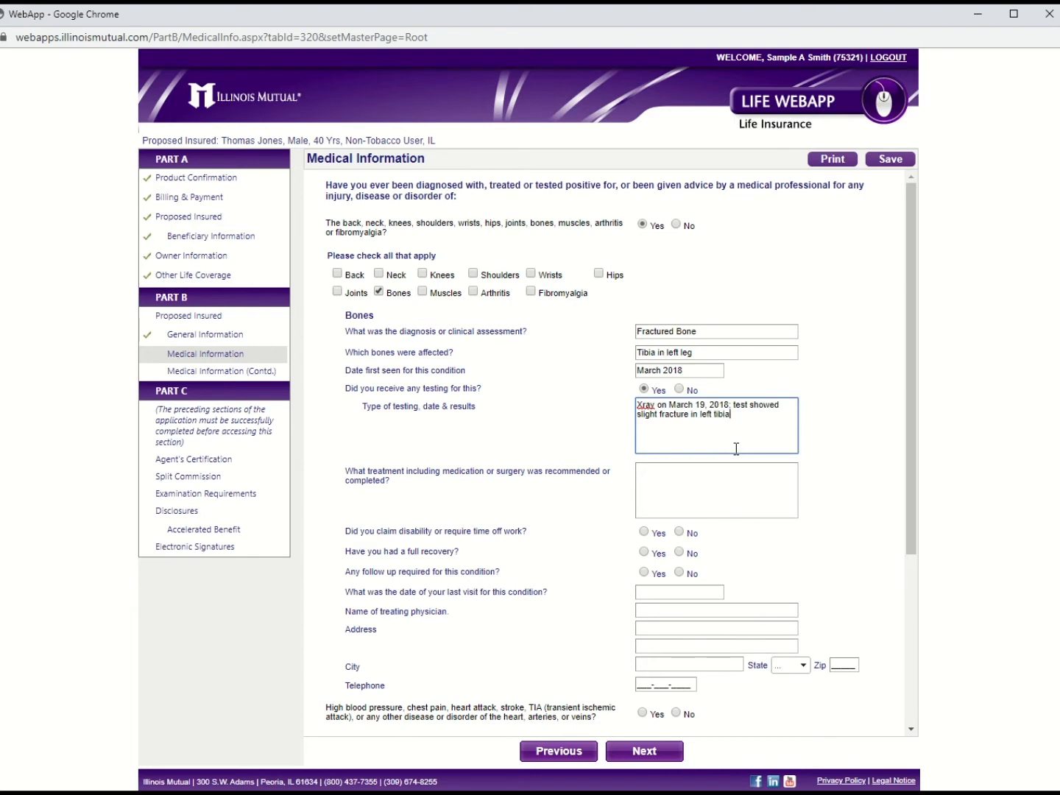
click(732, 474)
text(Cast )
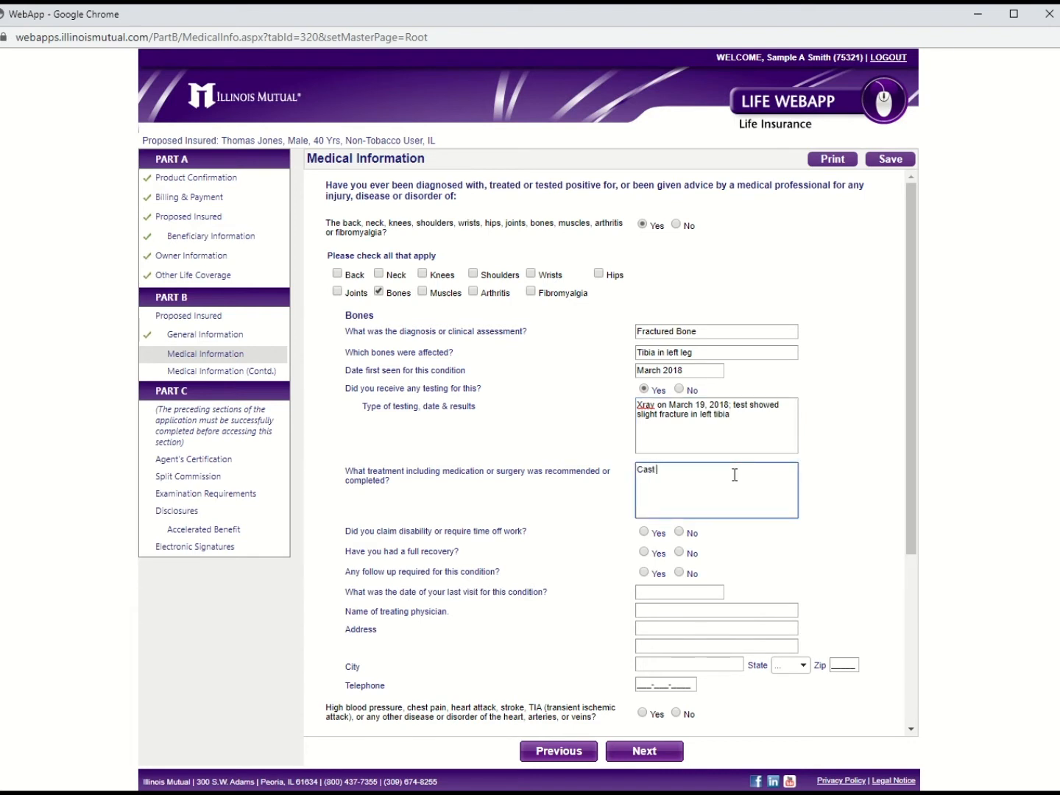
text(was needed for 8 weeks to allow the fracture to heal properly)
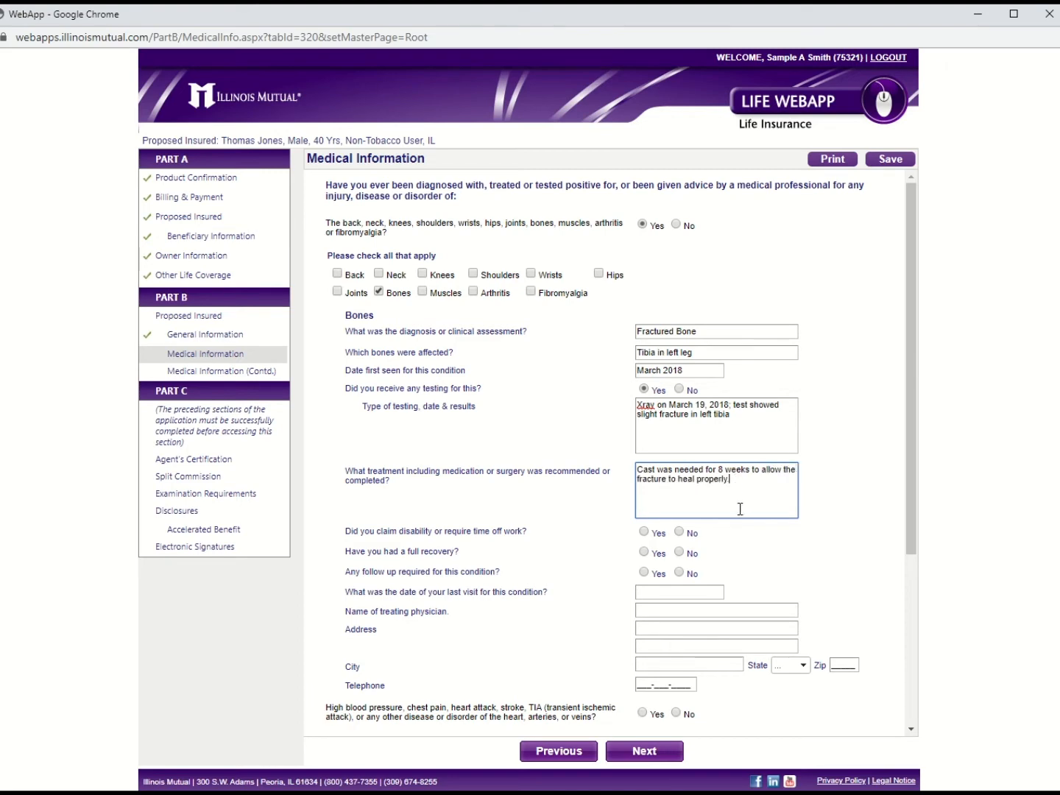
Step: Answer No disability, full recovery, no follow-up, last visit May 23, 2018, and name the physician
click(679, 532)
click(644, 552)
scroll(699, 514, down, 3)
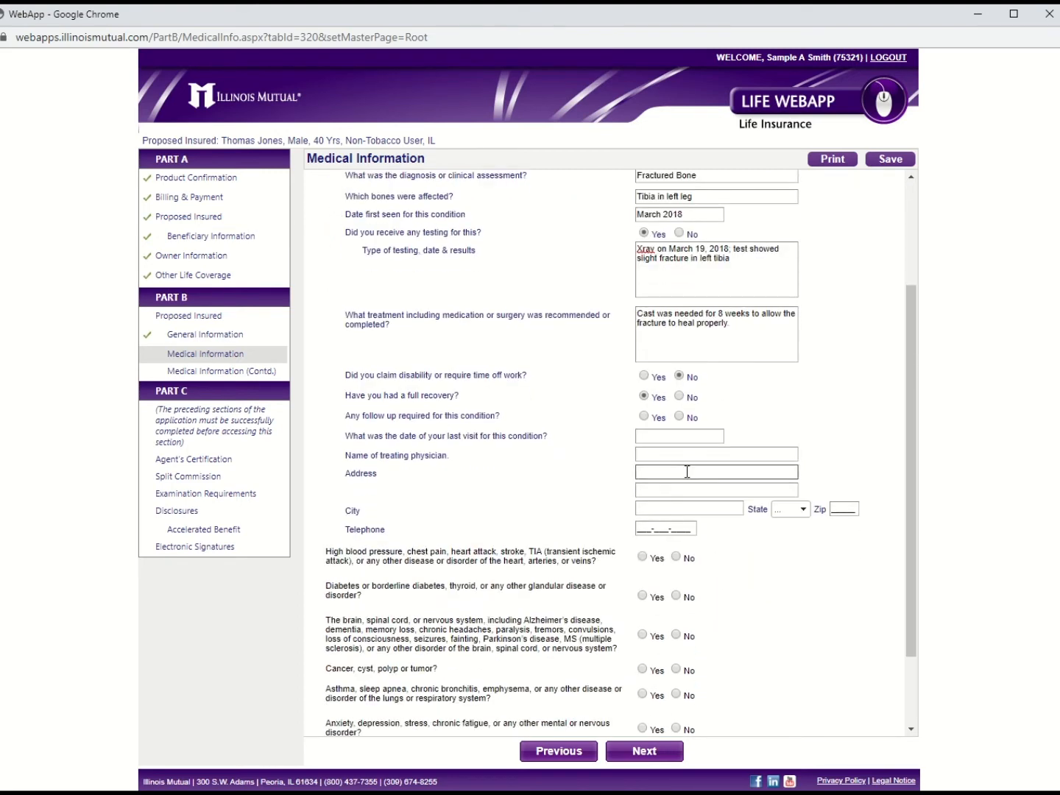
click(678, 417)
click(665, 436)
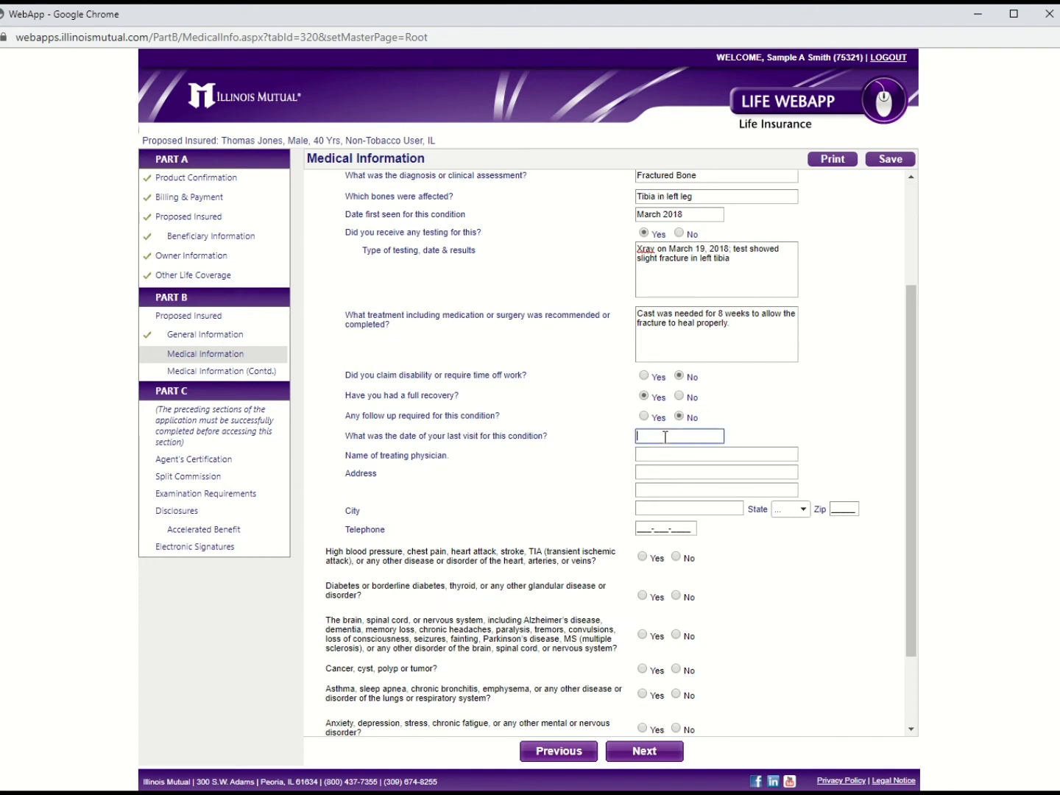
text(May 23, 2018)
key(Tab)
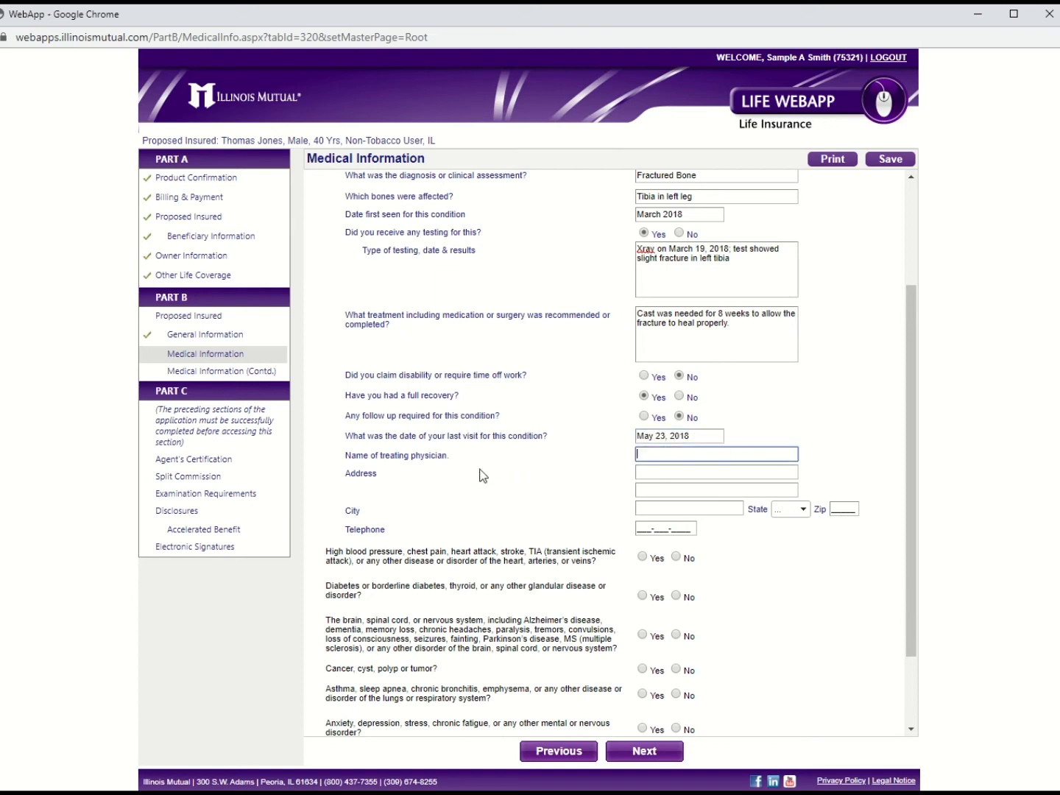
Step: Proceed to Medical Information (Contd.) and begin the primary physician entry
click(644, 472)
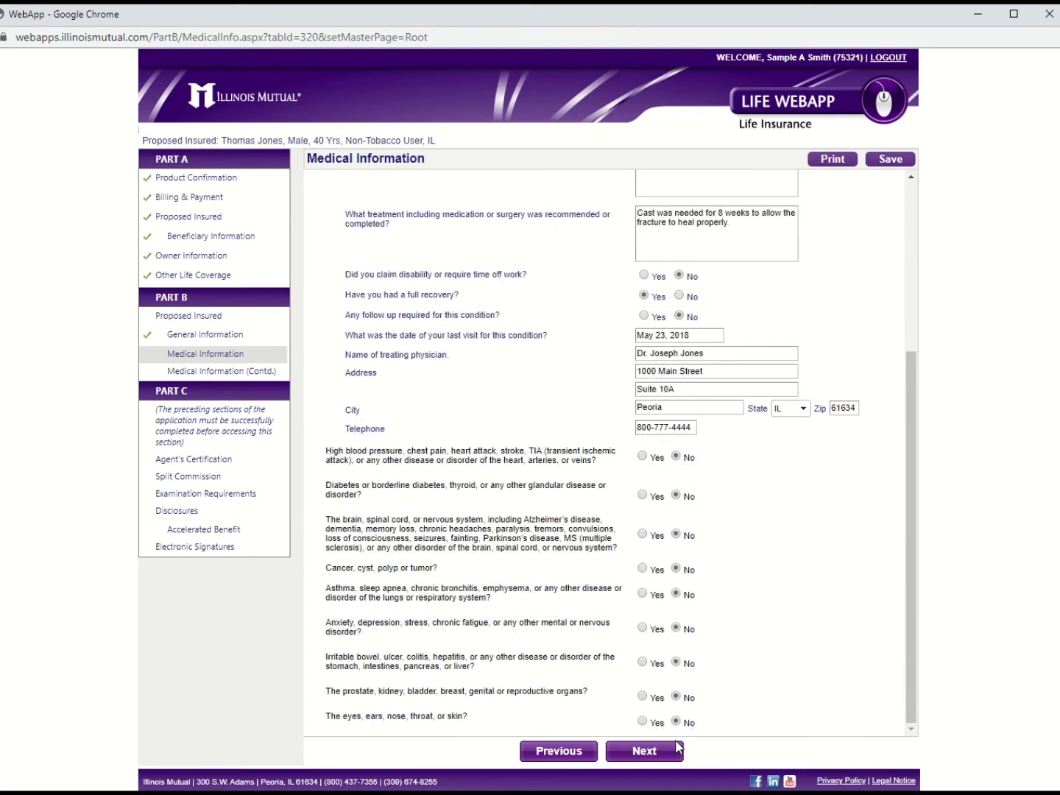
click(644, 750)
click(672, 215)
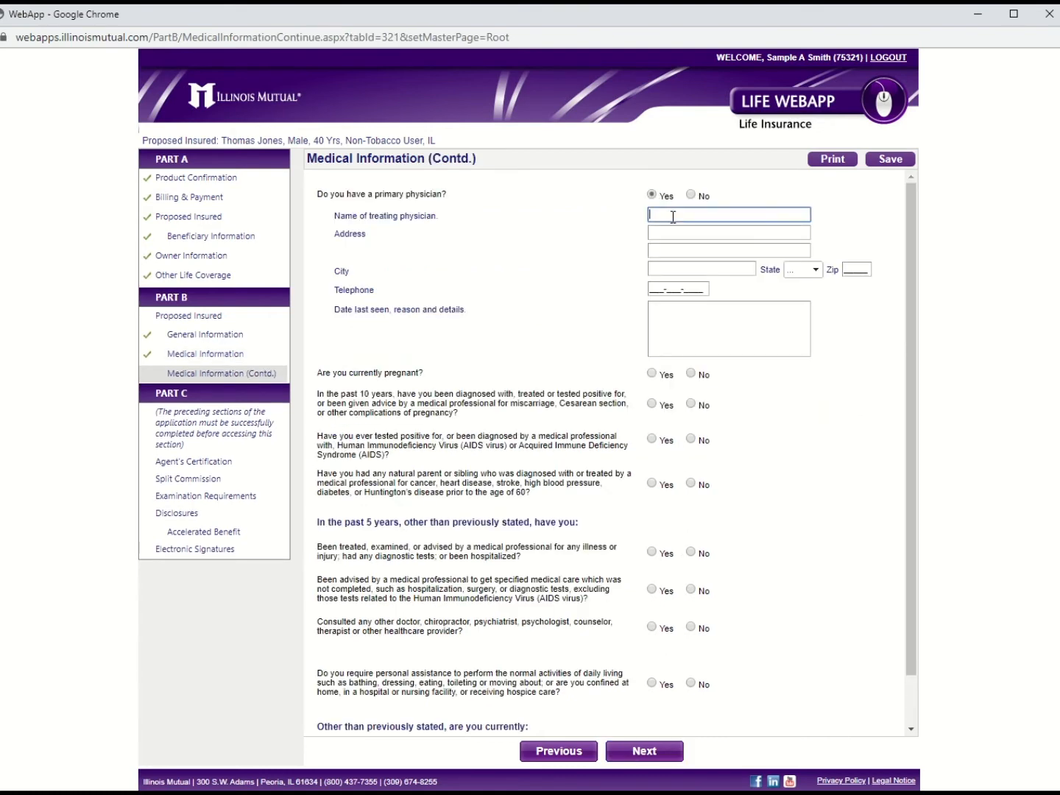
Step: Fill the primary physician from the saved suggestion and note the last visit as Annual Wellness
text(Dr)
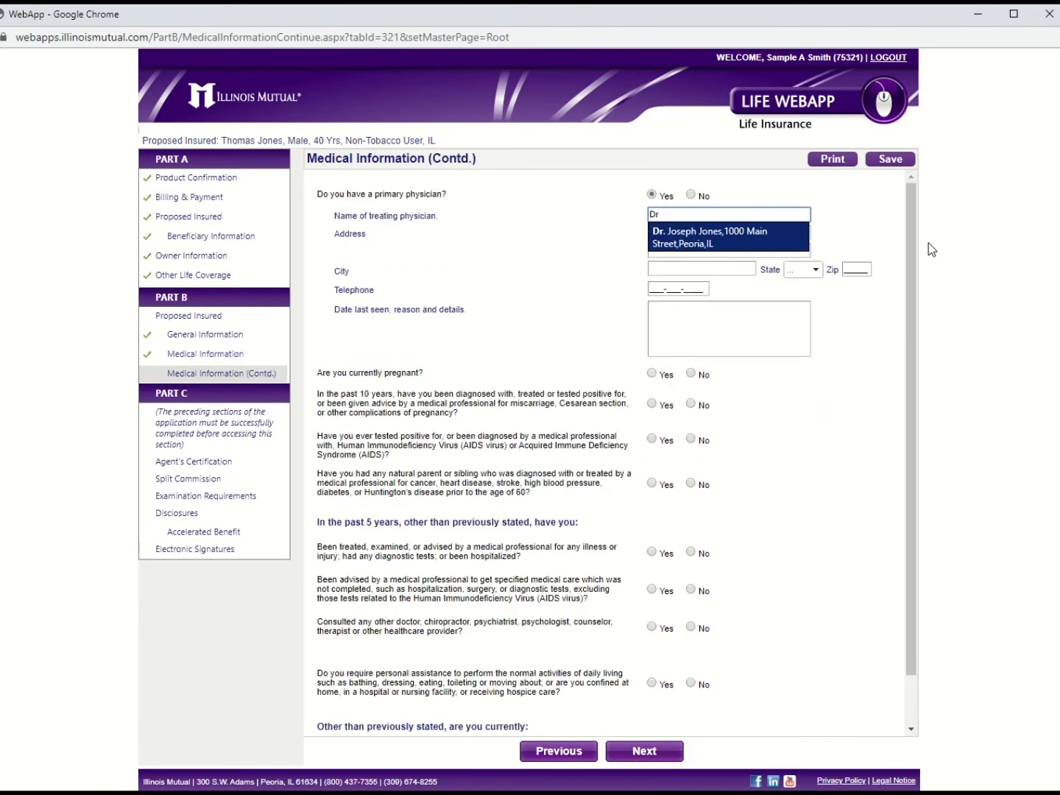
click(778, 234)
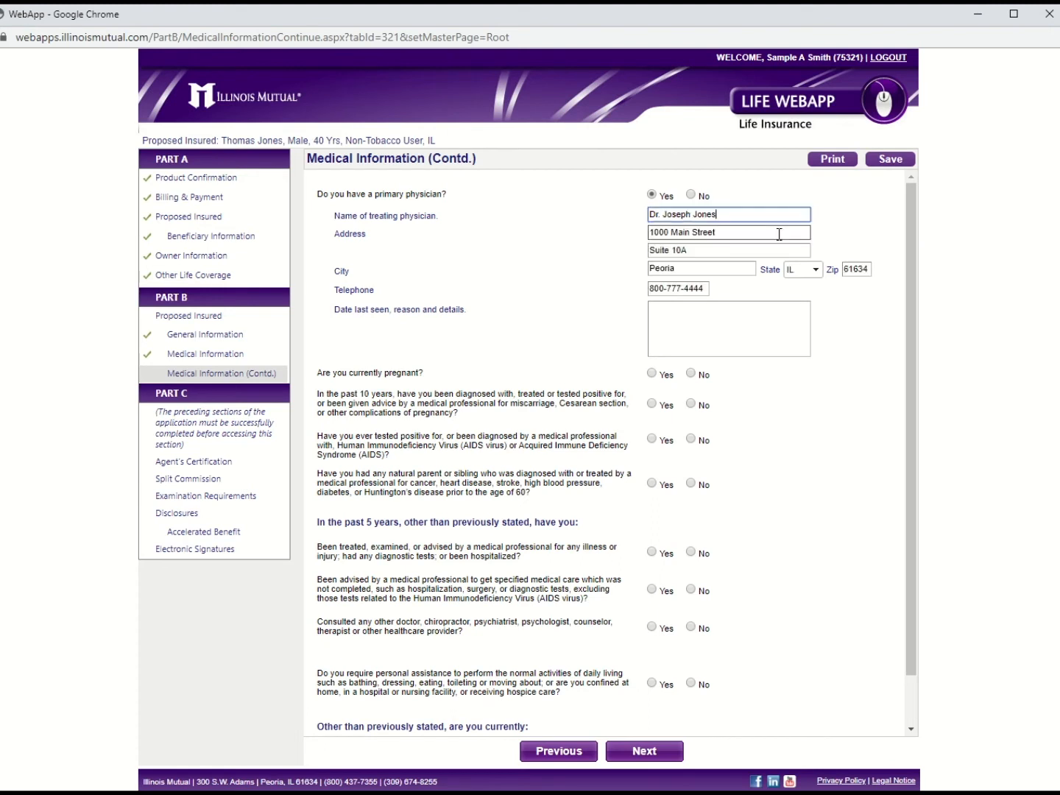
click(751, 325)
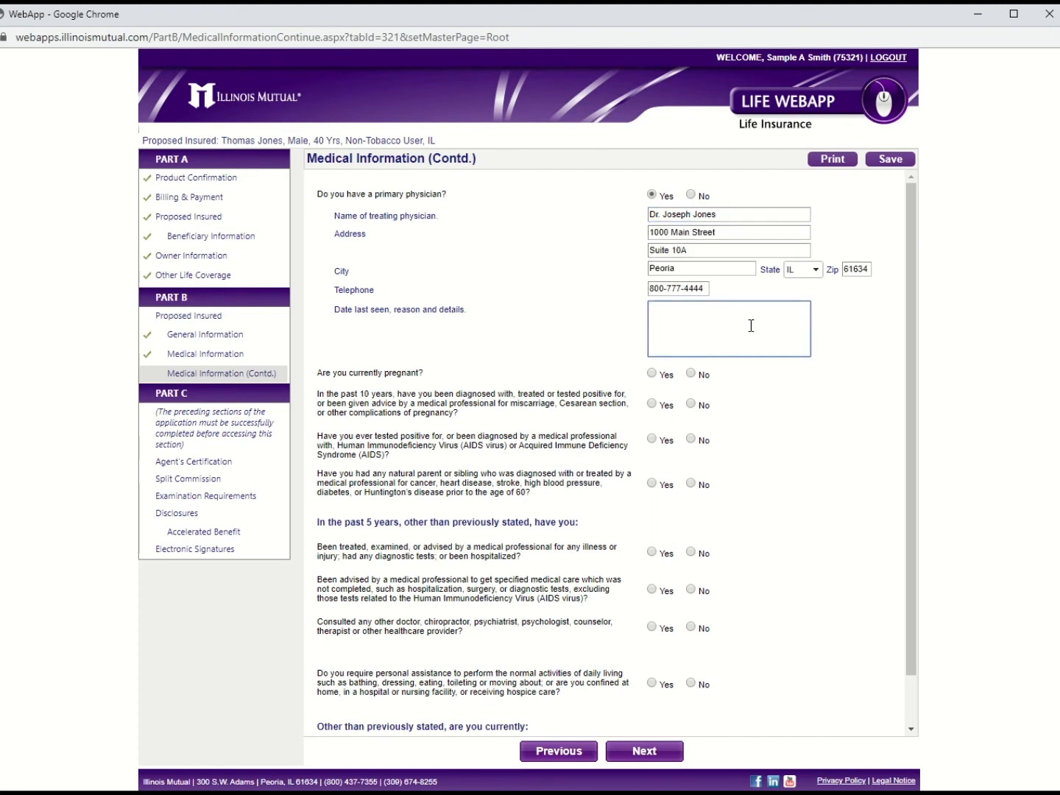
text(Annual Wellness)
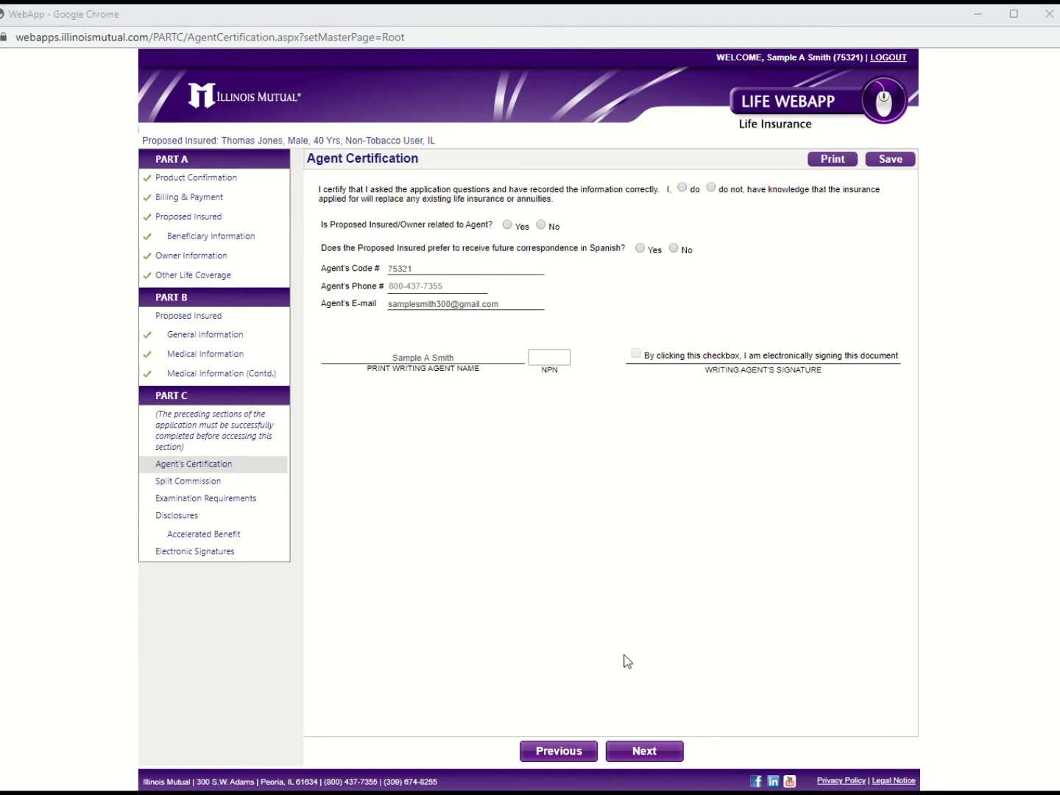
Step: Answer 'do not' on replacement and No on Spanish correspondence, enter the agent's NPN, and e-sign
click(714, 189)
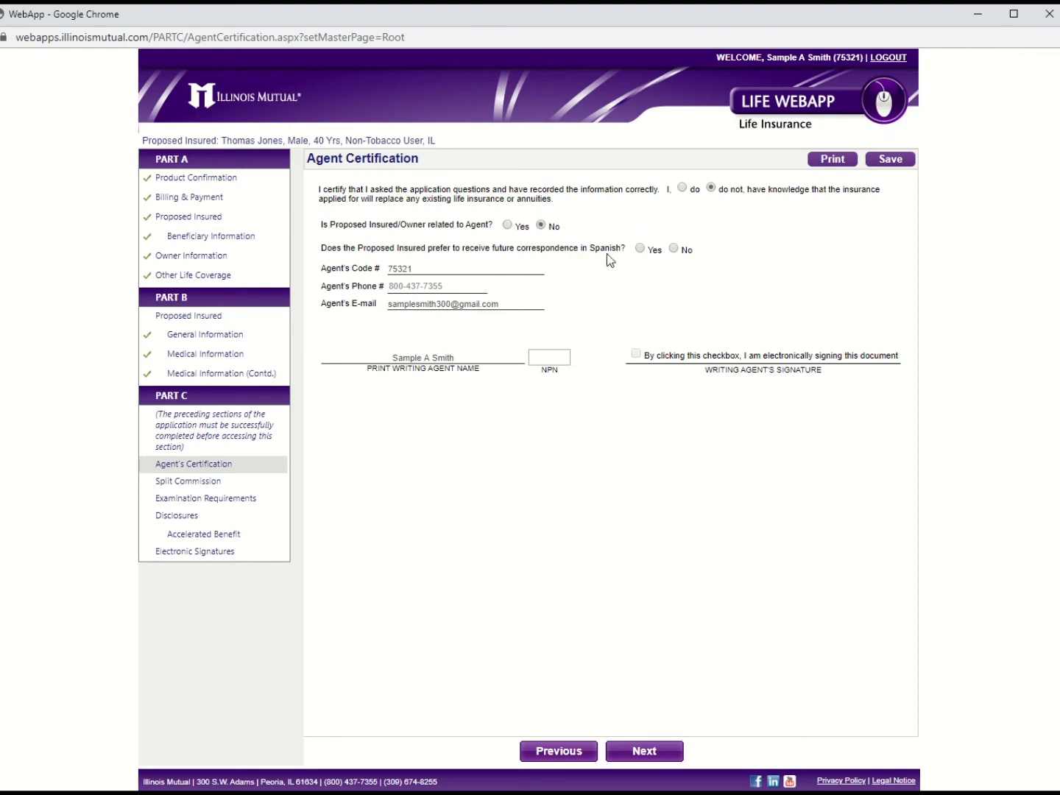
click(673, 248)
click(556, 357)
text(000)
text(00)
text(1)
click(619, 430)
click(636, 356)
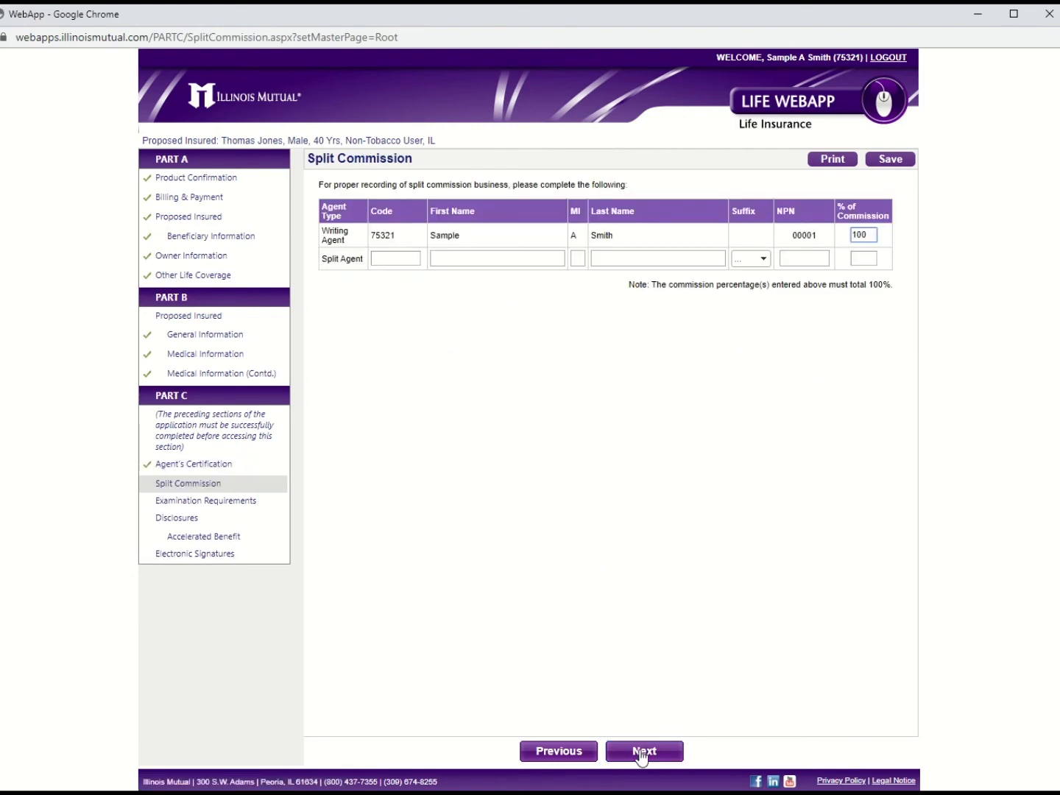
Step: Set Examination Requirements to Home Office will schedule and continue to the disclosure notice
click(640, 755)
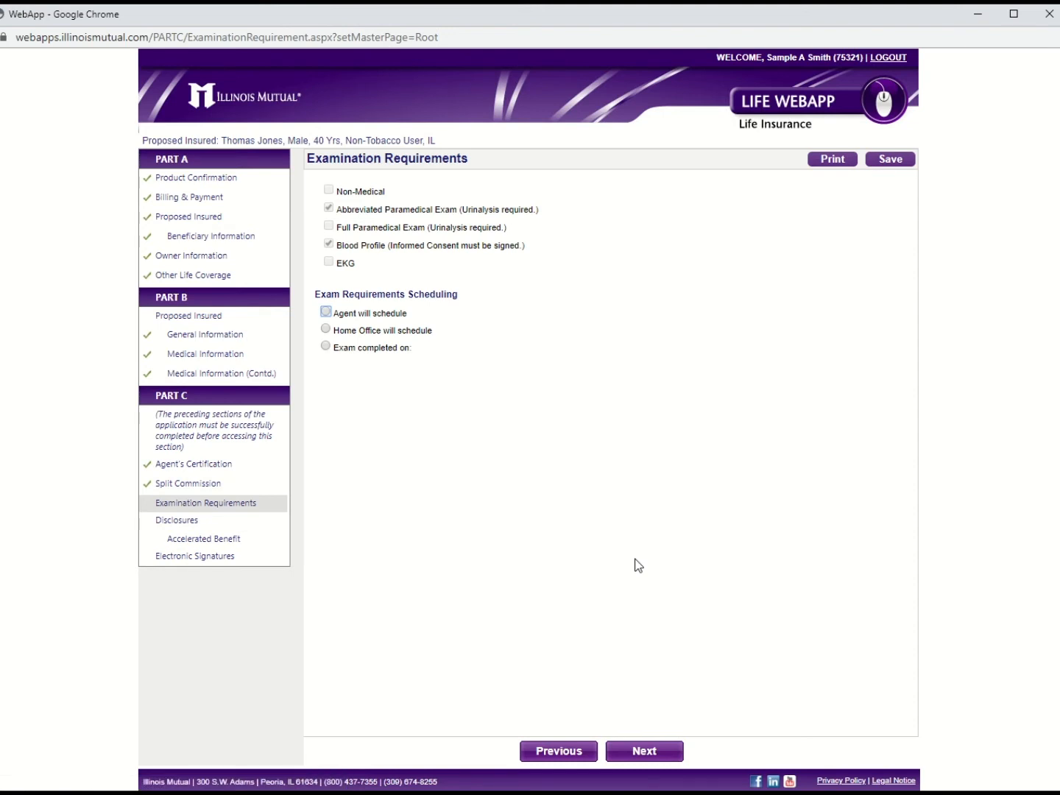
click(326, 330)
click(668, 765)
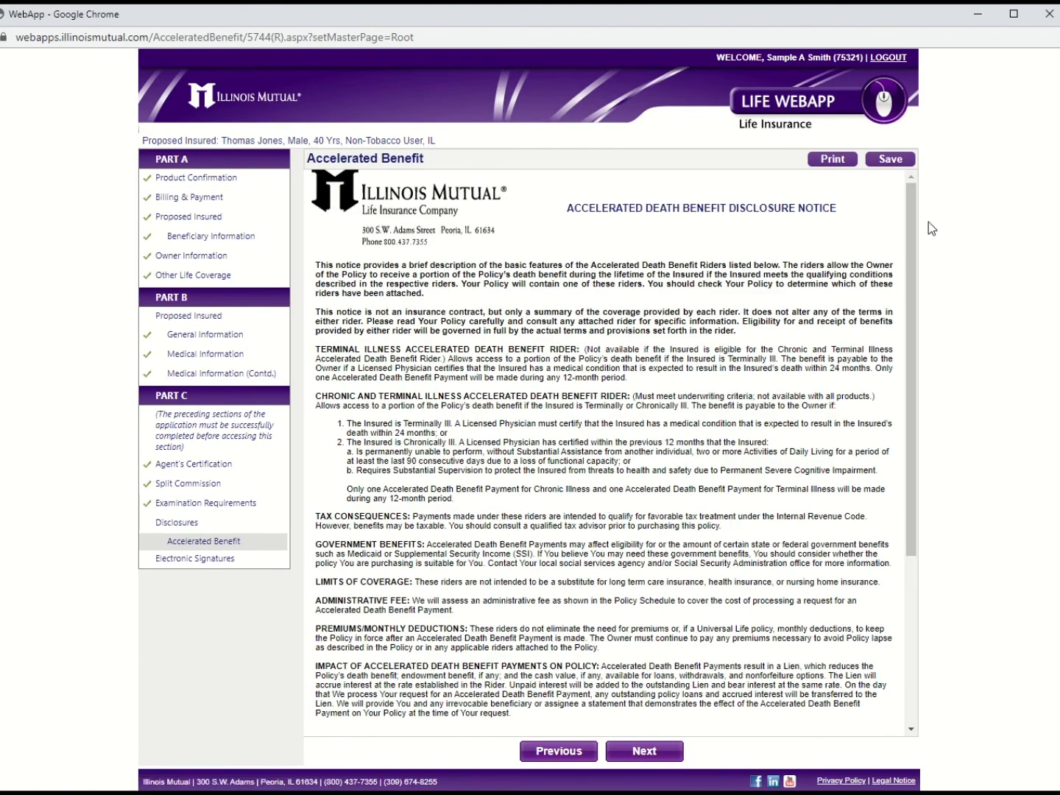
Step: Check the agent signature box on the Accelerated Benefit acknowledgement
drag(909, 196, 907, 389)
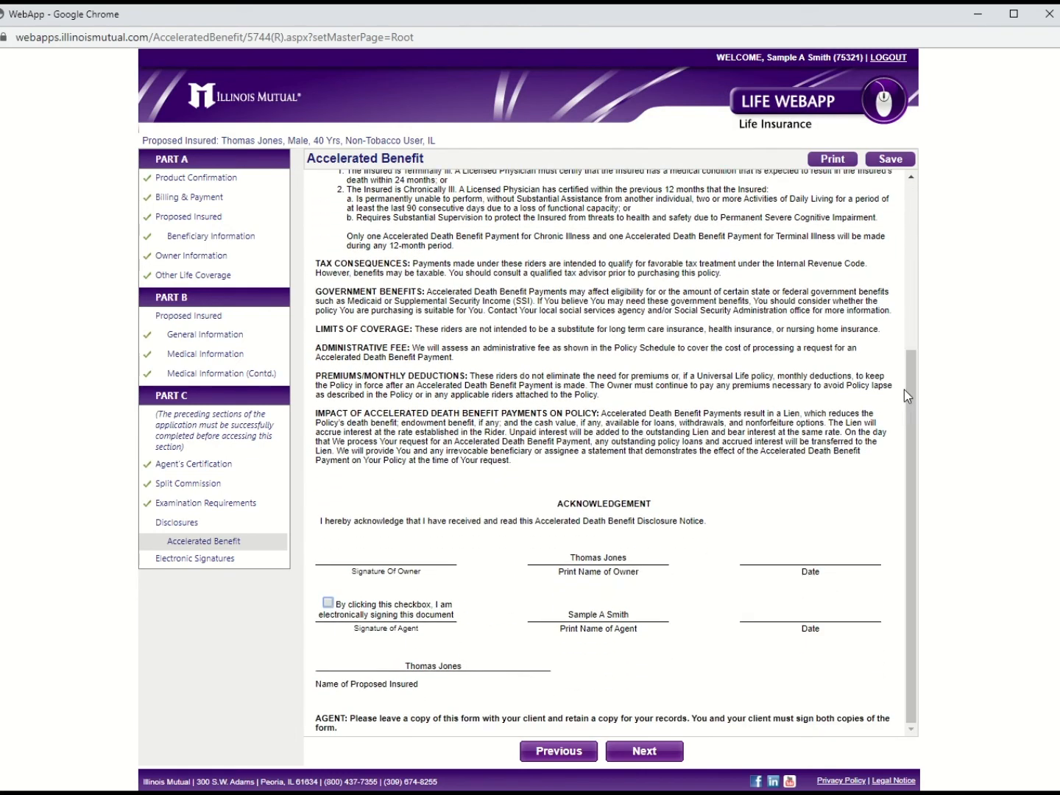
click(329, 602)
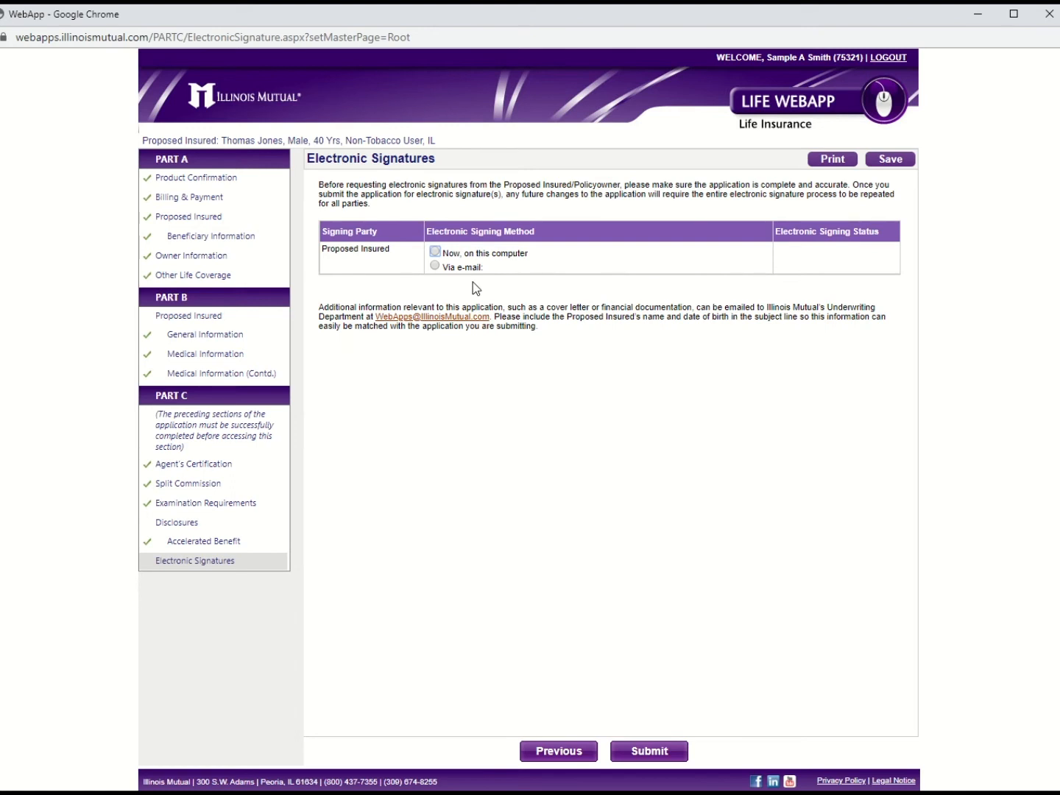
Step: Choose 'Now, on this computer' for the insured and review the application PDF in the signing session
click(435, 252)
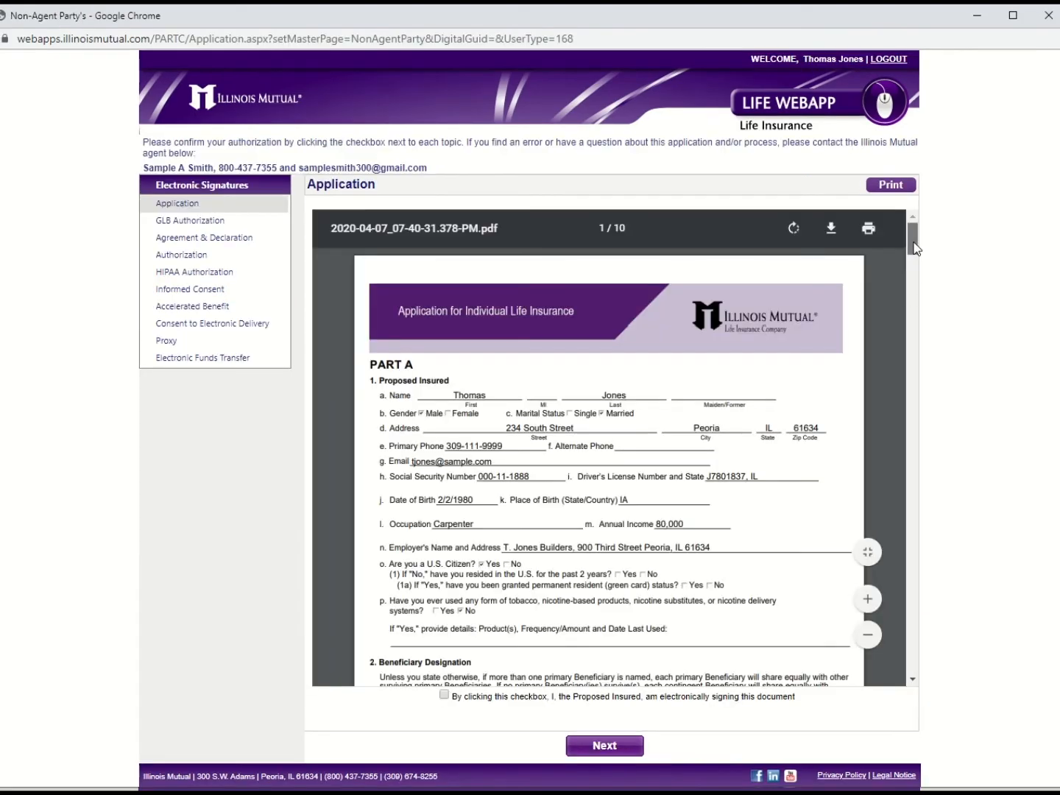
drag(910, 232, 912, 653)
Step: E-sign the Application, GLB Authorization, and Agreement & Declaration as the proposed insured
click(444, 694)
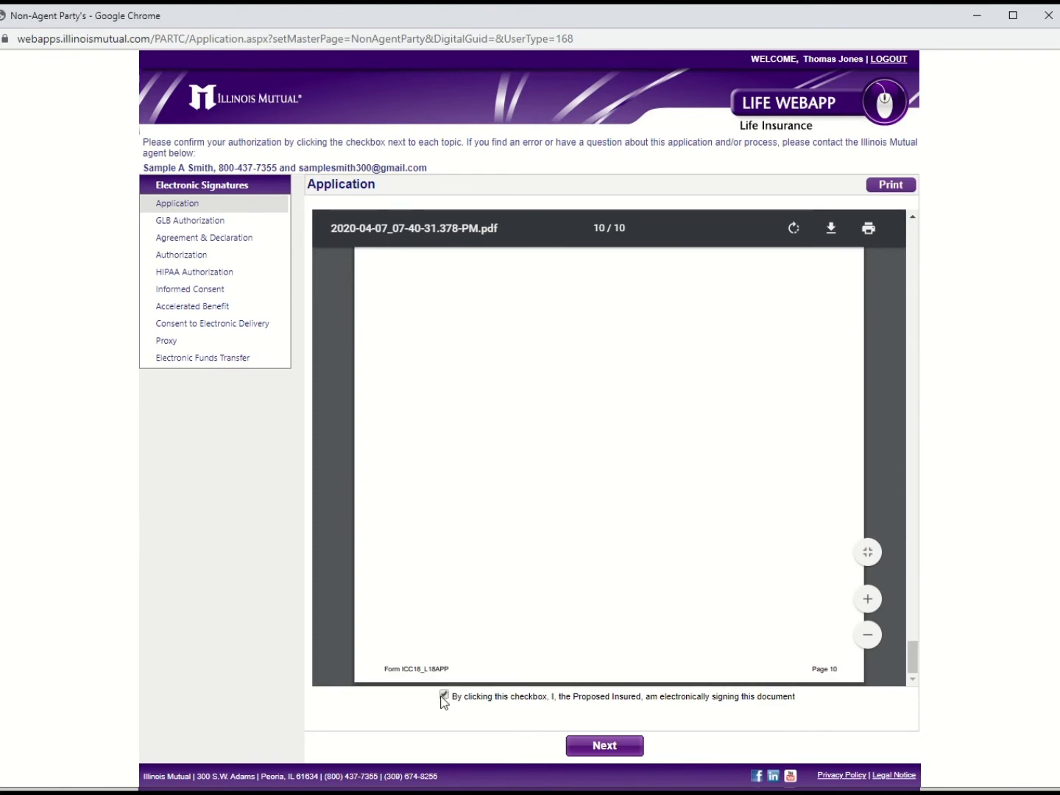
click(622, 746)
click(639, 251)
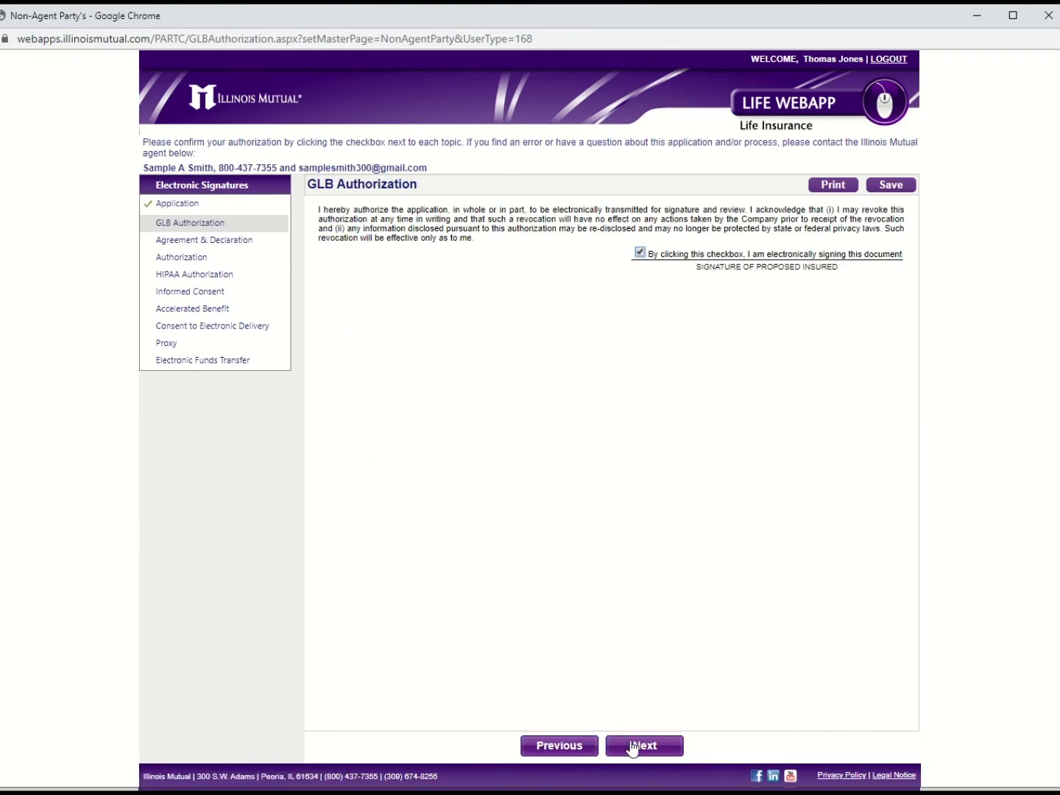
click(632, 745)
click(626, 388)
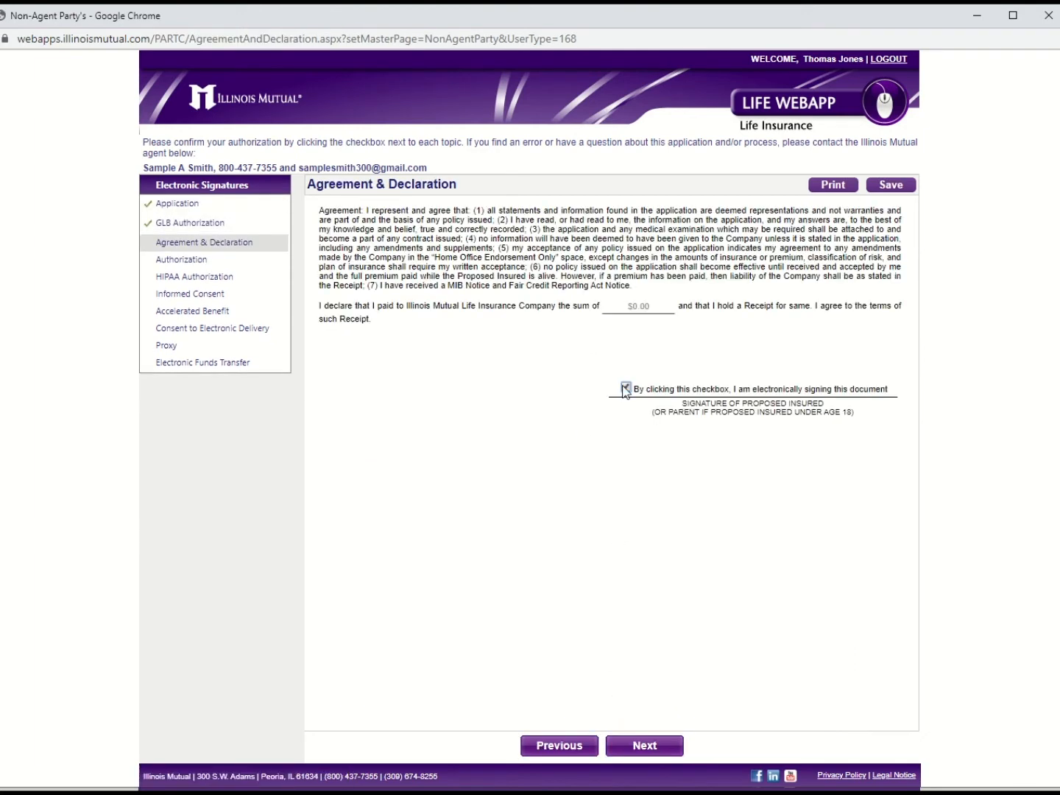
click(639, 749)
Step: Enter Peoria as the signing city, e-sign the Authorization page, and complete the HIPAA Authorization
click(438, 432)
text(Peoria)
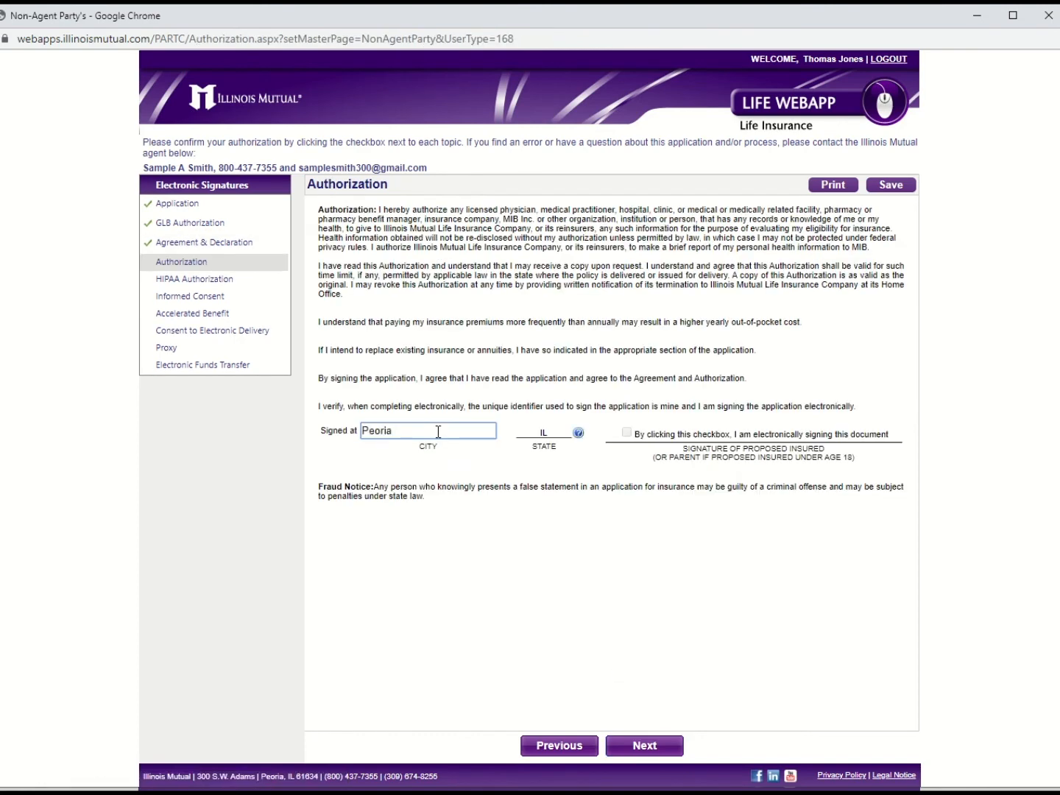
click(626, 432)
click(640, 746)
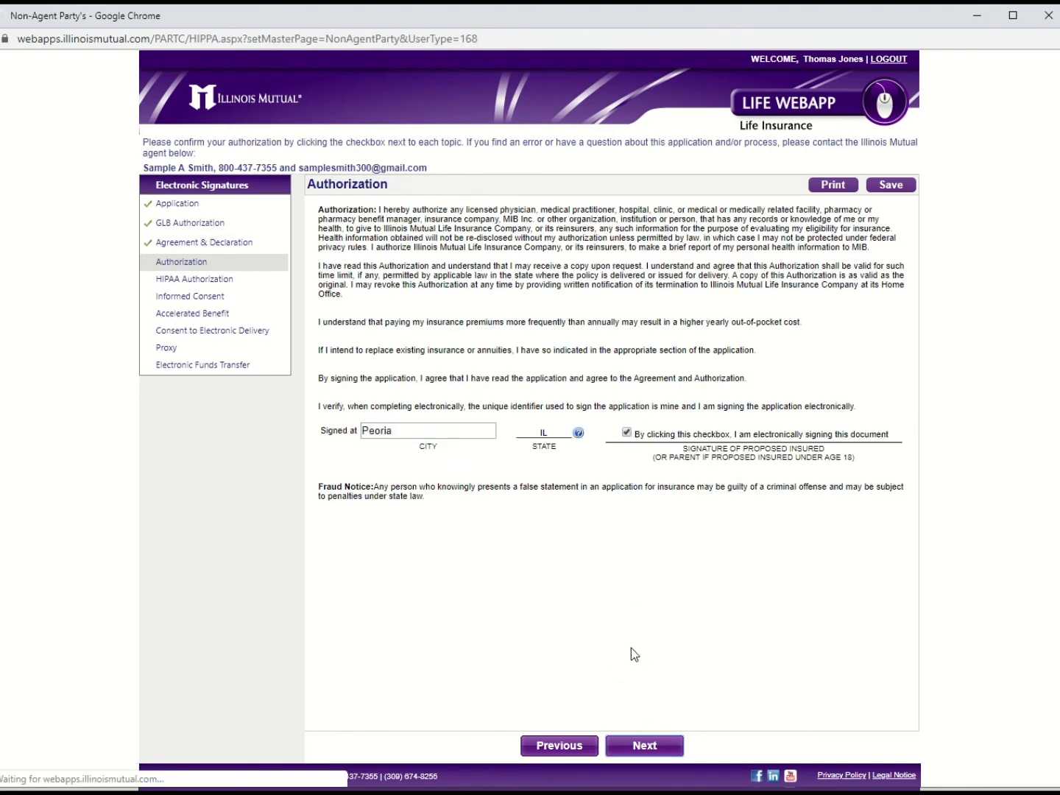
click(662, 747)
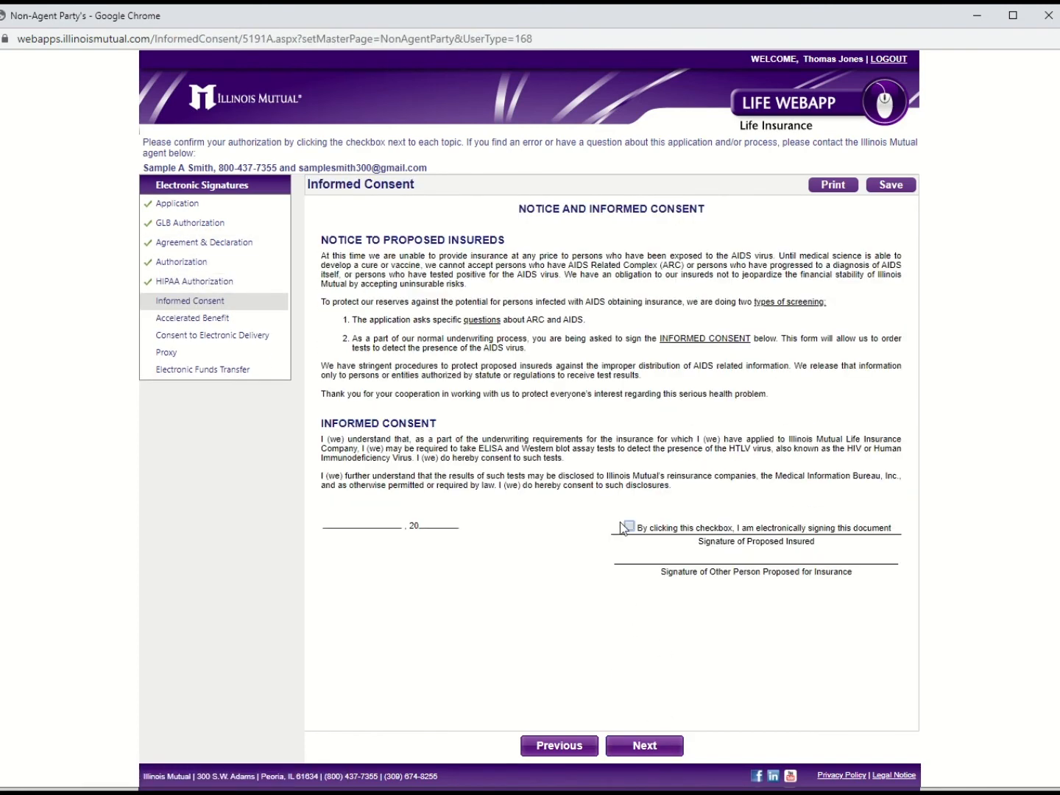
Step: E-sign the Informed Consent, Accelerated Benefit acknowledgement as owner, and Consent to Electronic Delivery
click(626, 527)
click(657, 745)
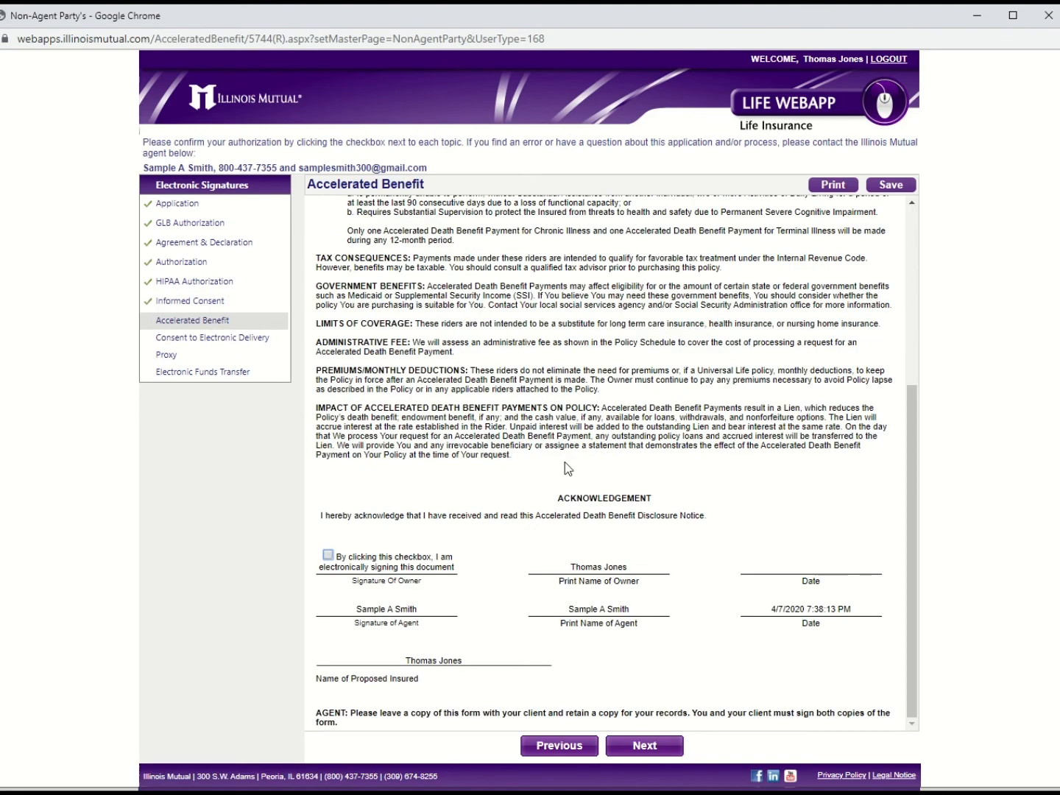
scroll(604, 465, down, 10)
click(328, 554)
click(644, 745)
click(627, 309)
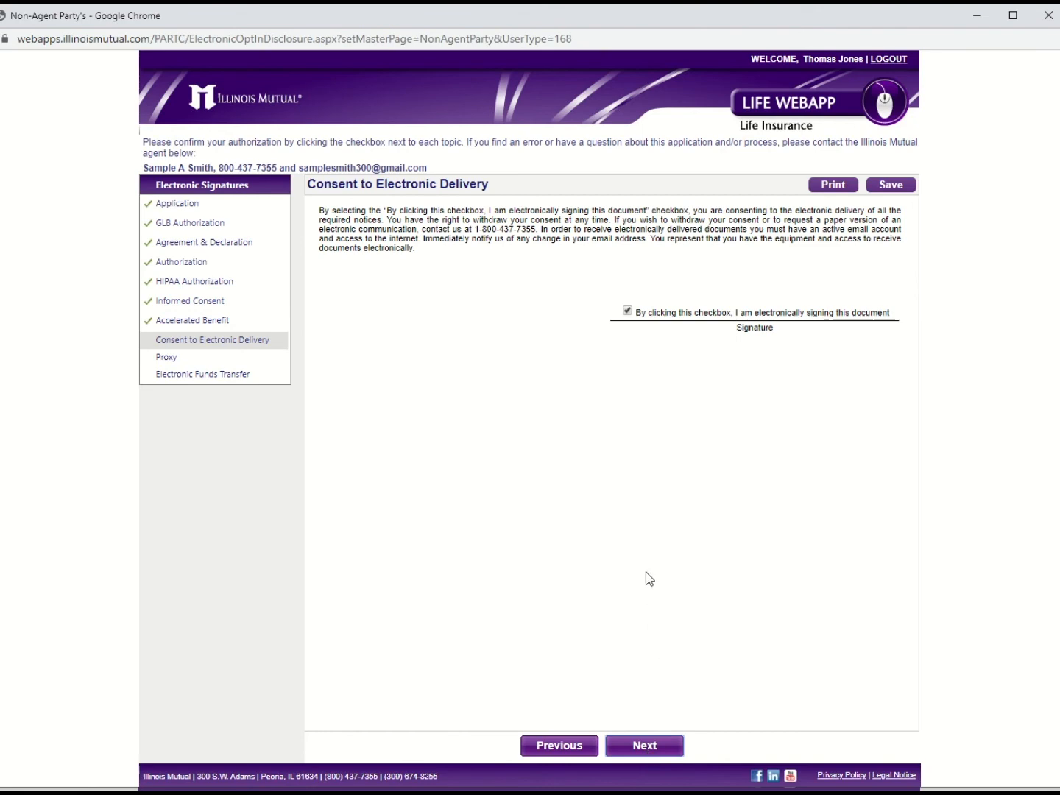
click(353, 314)
Step: E-sign the Proxy and Electronic Funds Transfer authorization as account holder, then submit
click(648, 745)
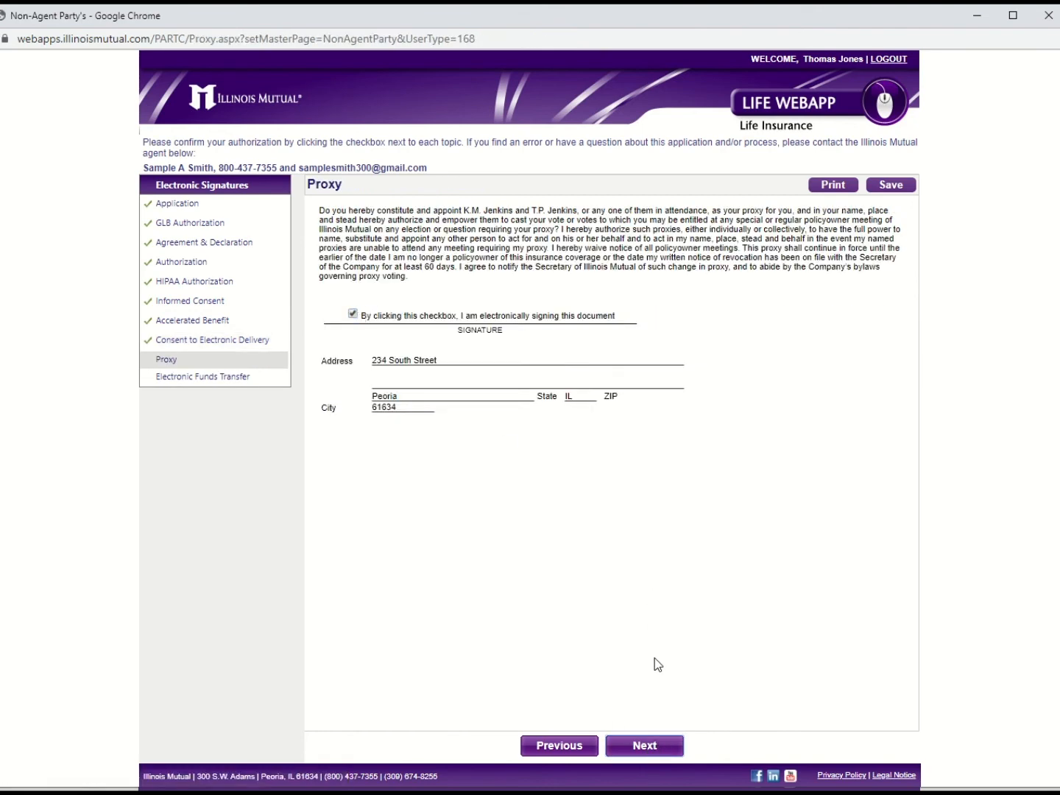
click(502, 396)
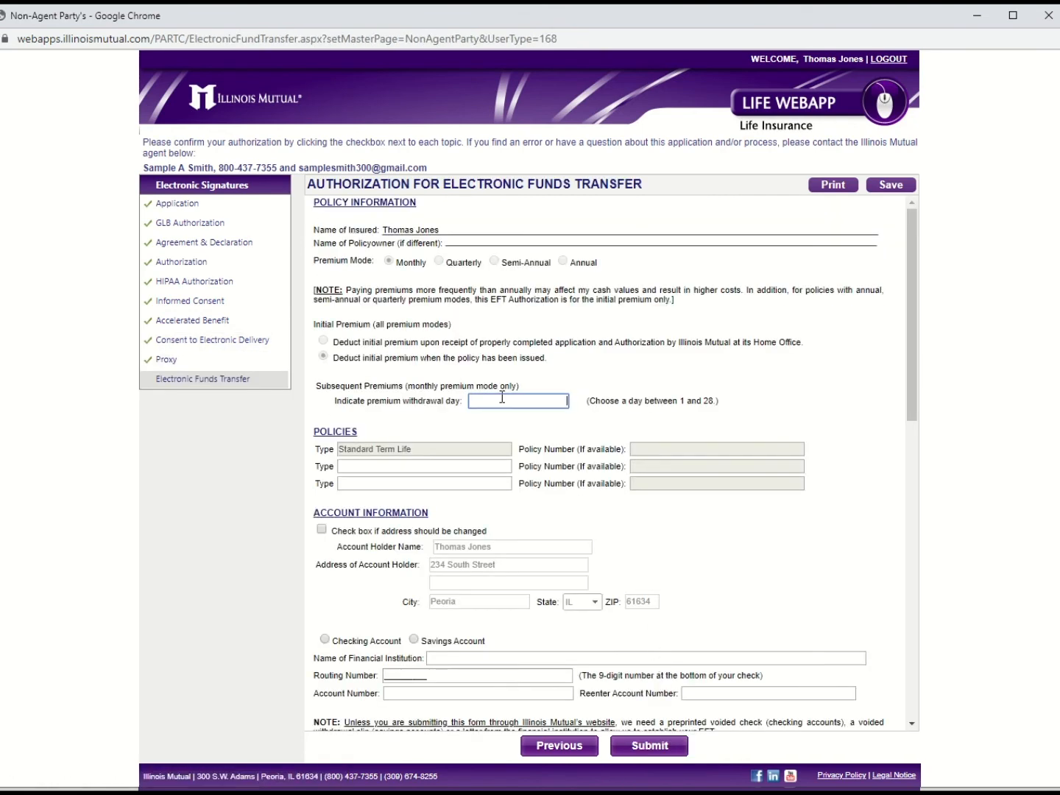
scroll(665, 544, down, 9)
click(336, 598)
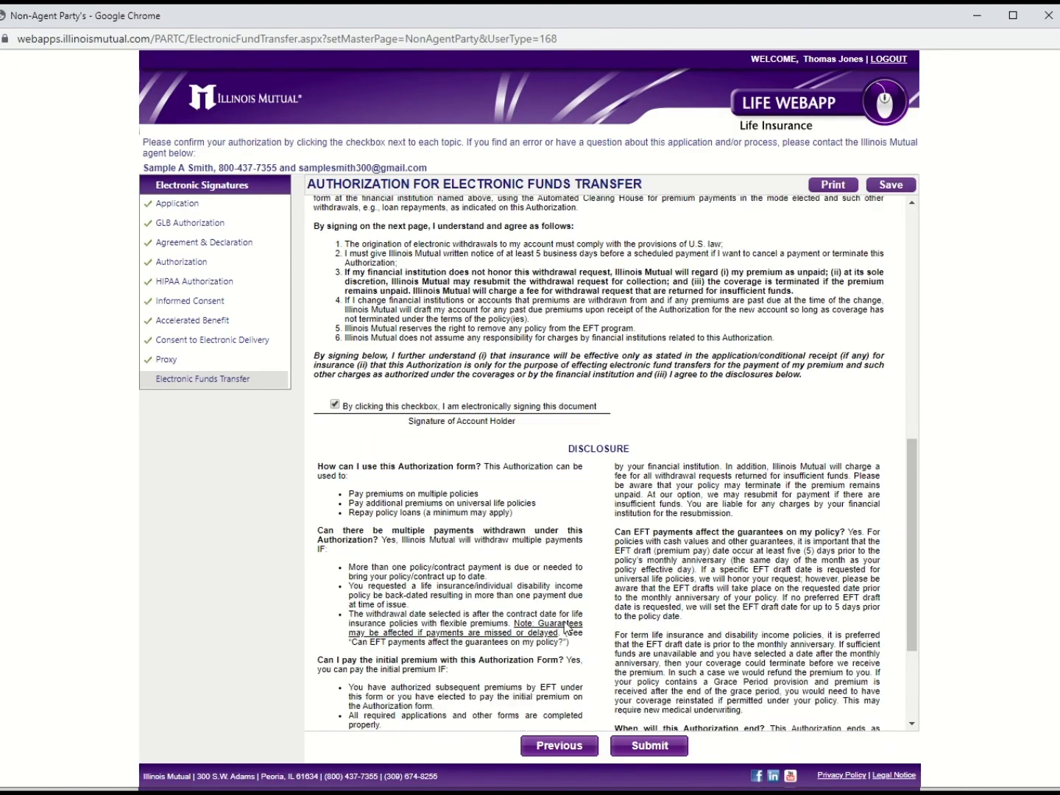
scroll(565, 626, down, 3)
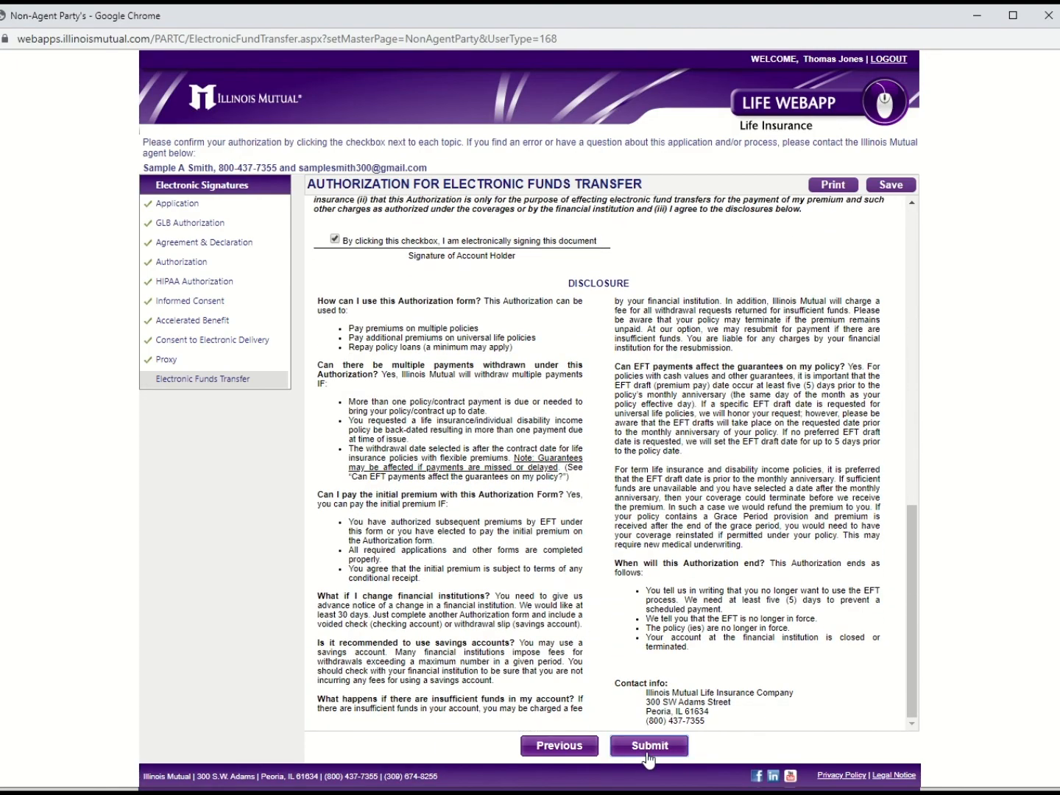
click(647, 745)
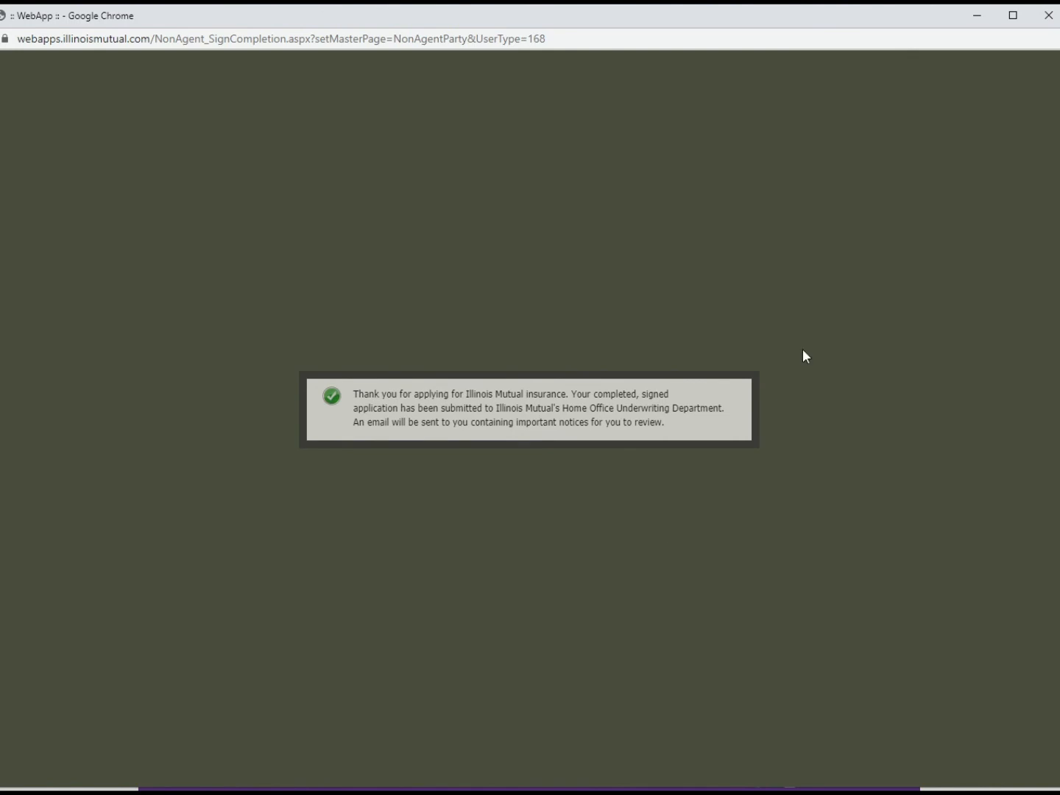
Step: Close the insured's signing confirmation window and submit the application from Electronic Signatures
click(1048, 16)
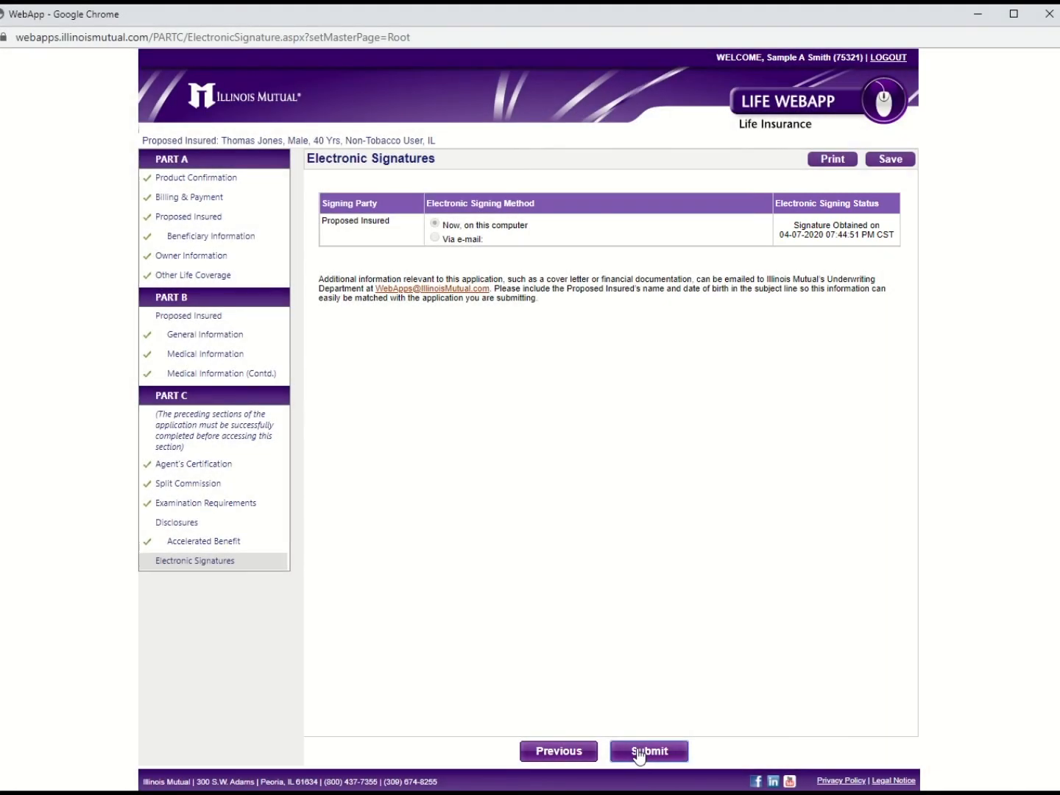
click(639, 751)
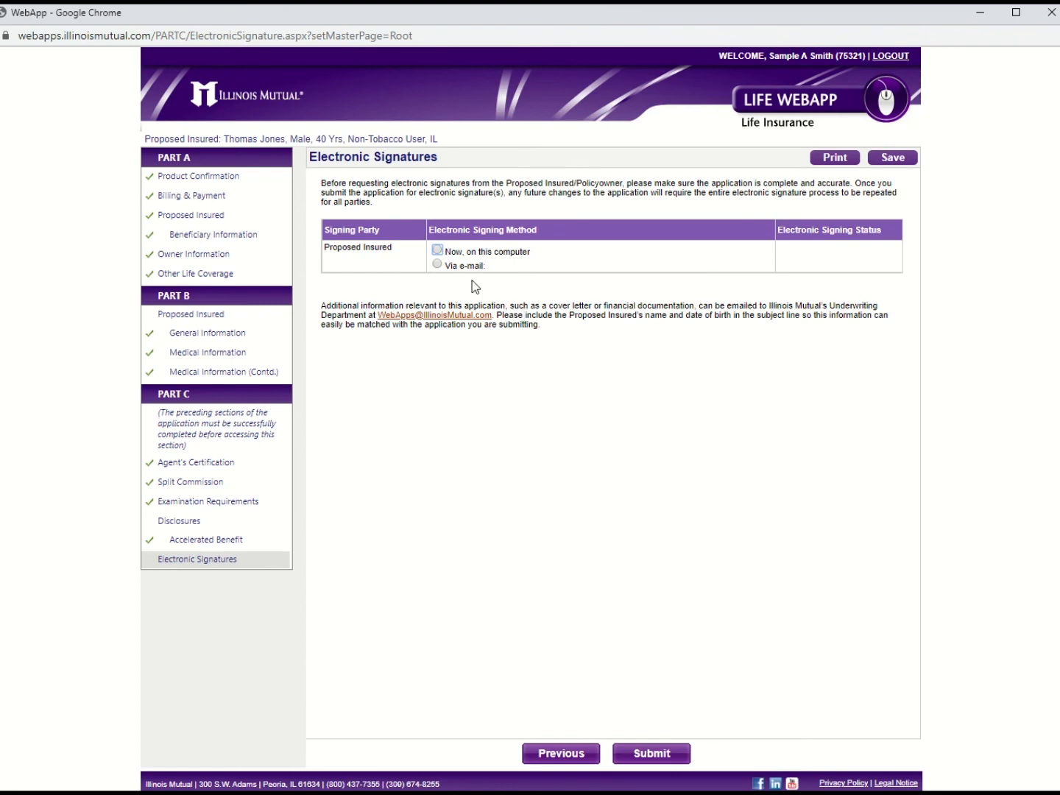
Step: Switch the insured's signing method to 'Via e-mail' and request the signature
click(437, 264)
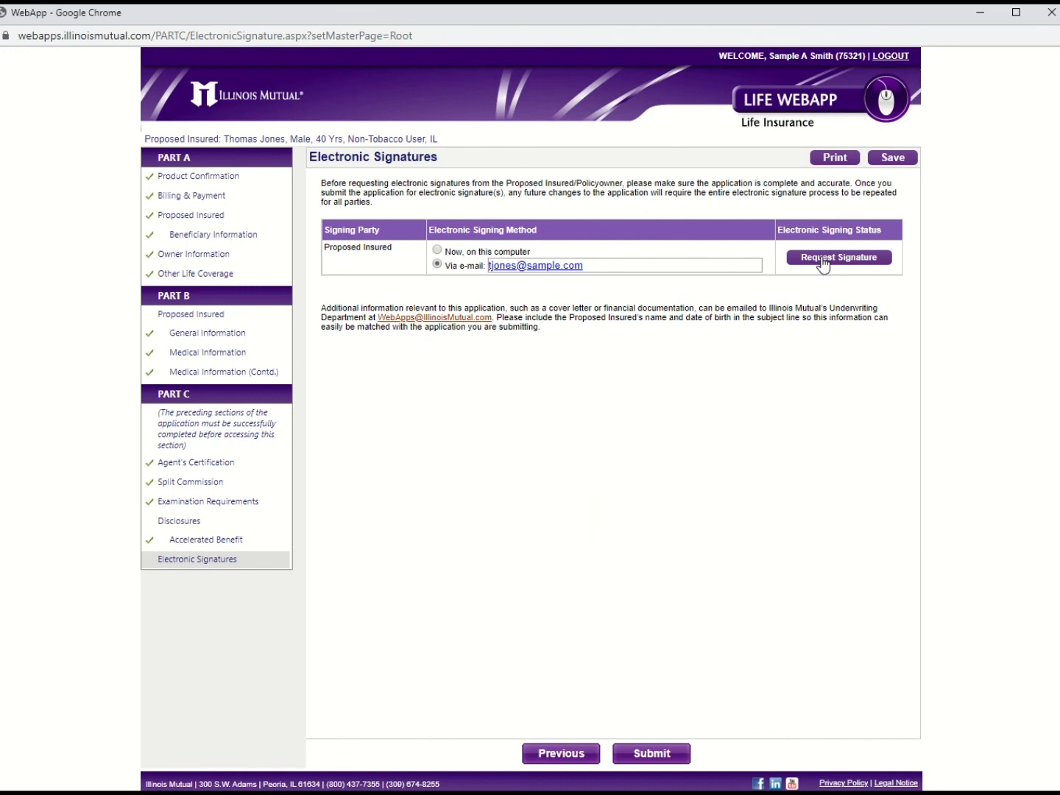
click(822, 259)
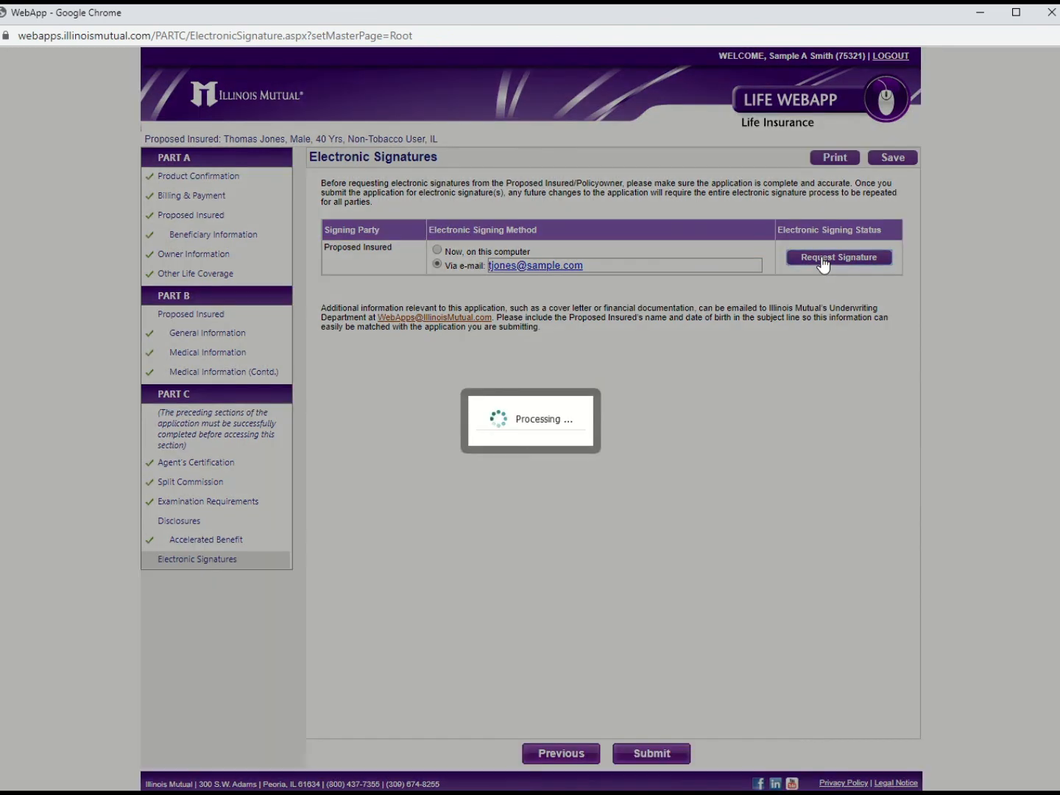